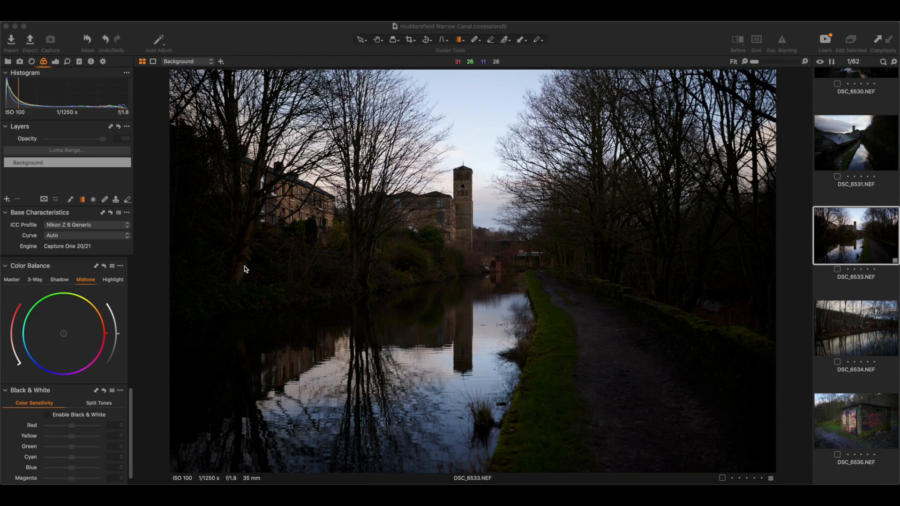
Step: Place the Base Characteristics tool above Layers and set its ICC profile to Nikon Z 6 ProStandard
drag(56, 214, 35, 358)
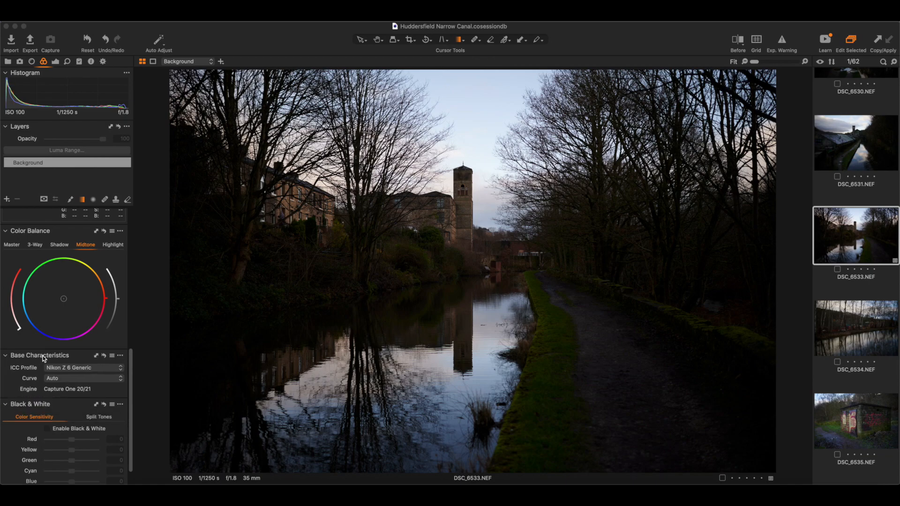
drag(43, 359, 36, 147)
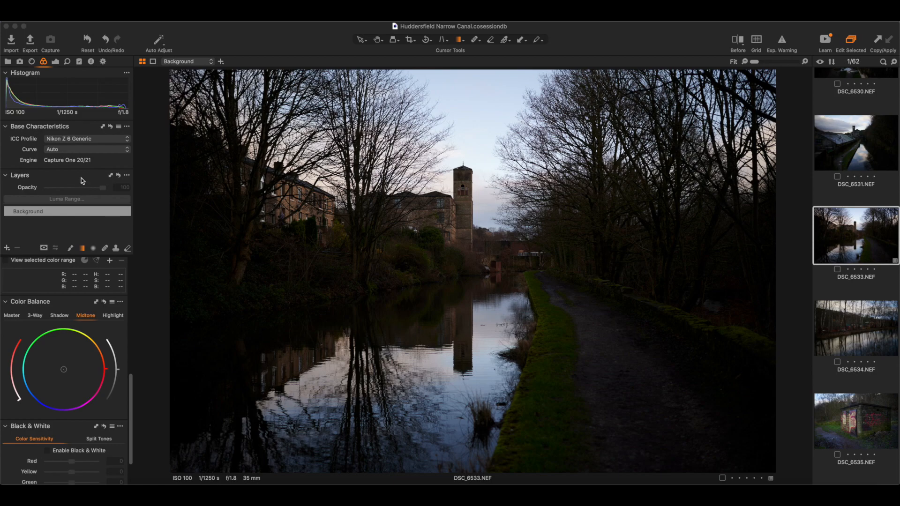
click(80, 142)
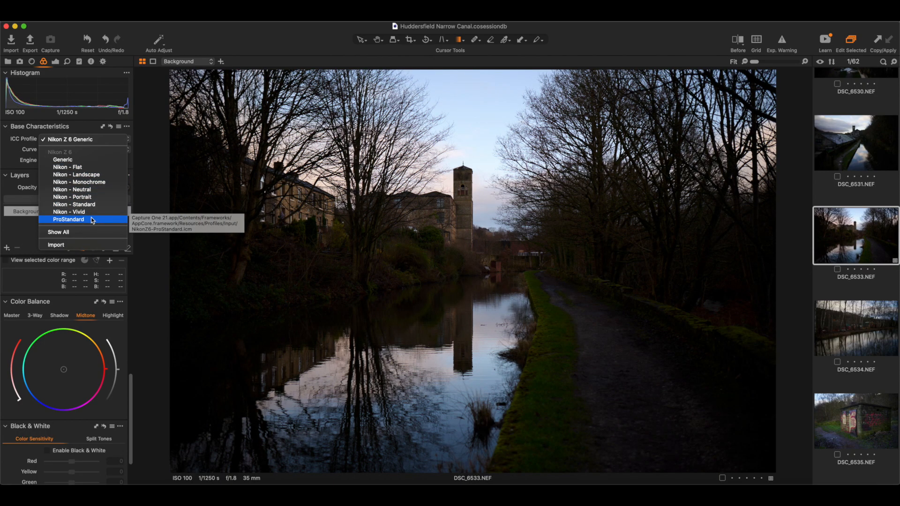
click(91, 220)
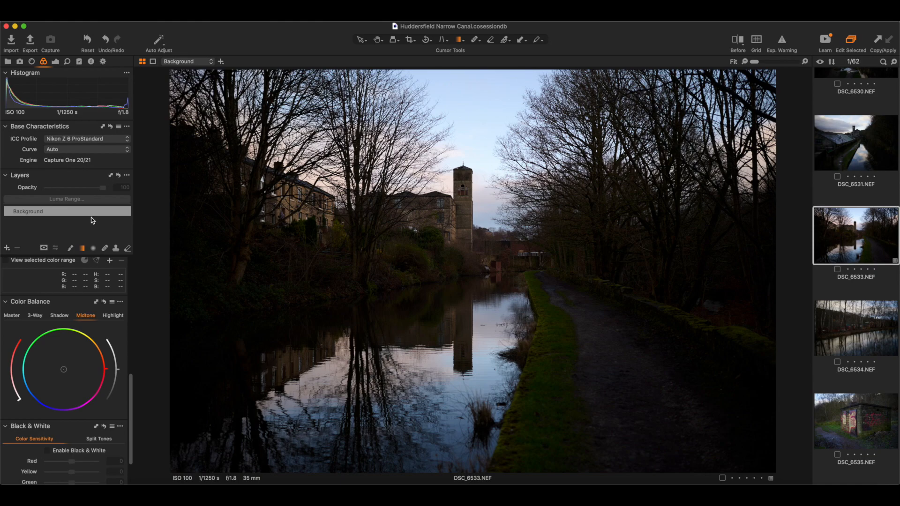
Step: Raise the Background layer's exposure to 0.88
click(56, 62)
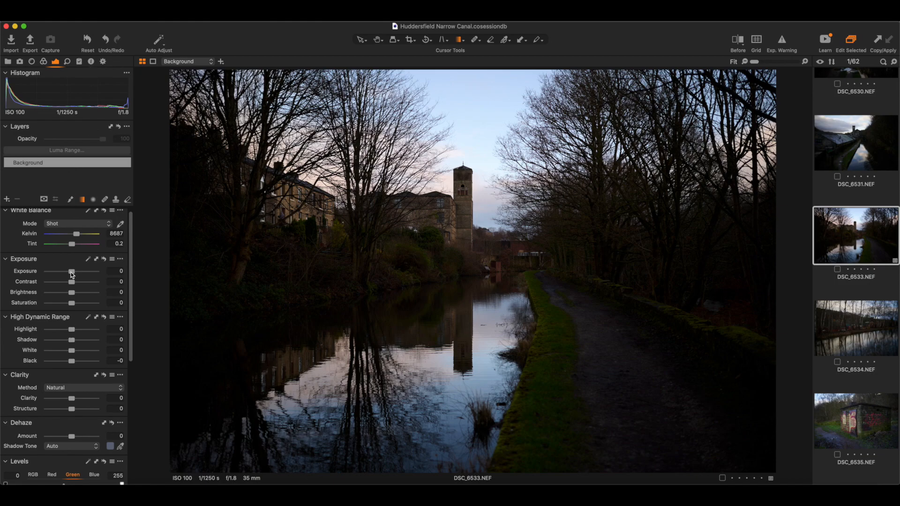
drag(72, 272, 77, 275)
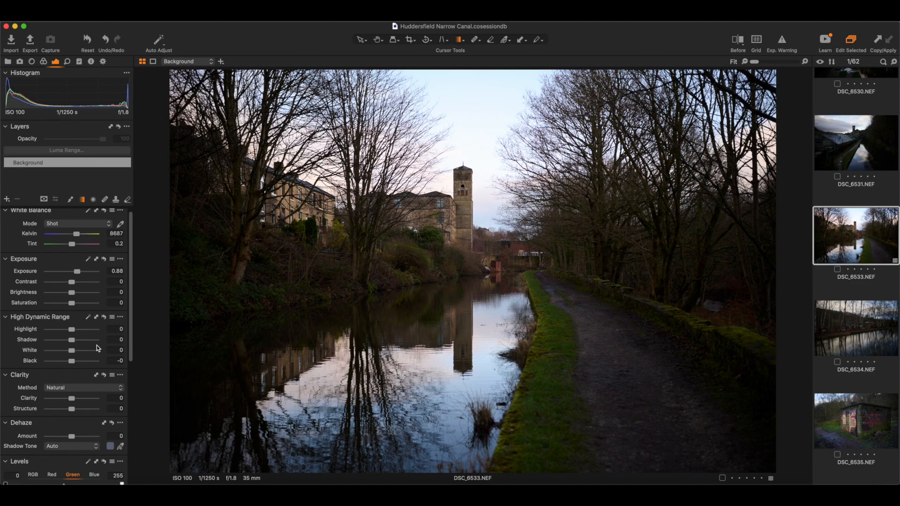
Step: Lift the midtones in the RGB Levels to 0.12, leaving the black and white points at 0 and 255
scroll(96, 347, down, 3)
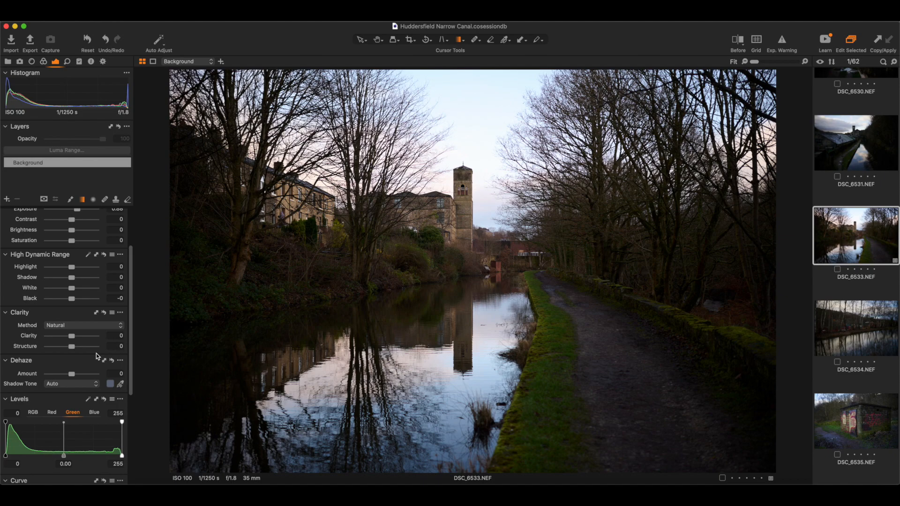
scroll(96, 354, down, 7)
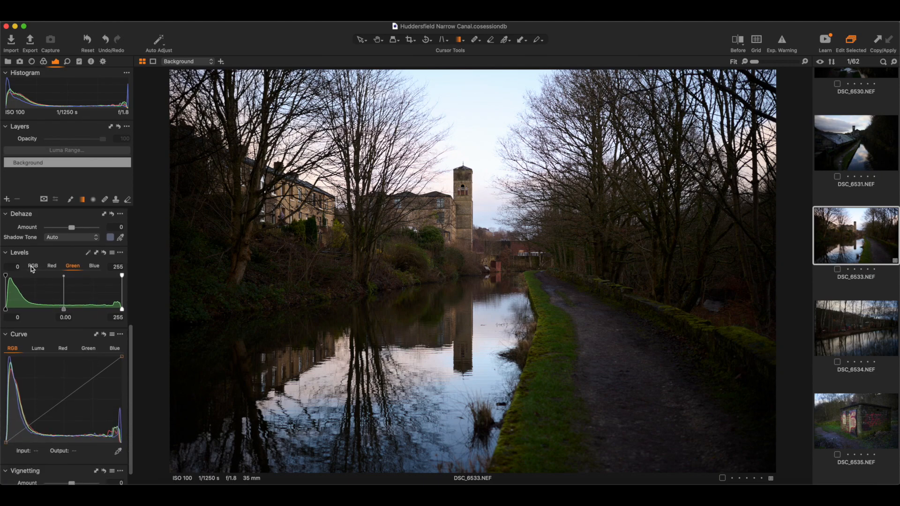
click(33, 268)
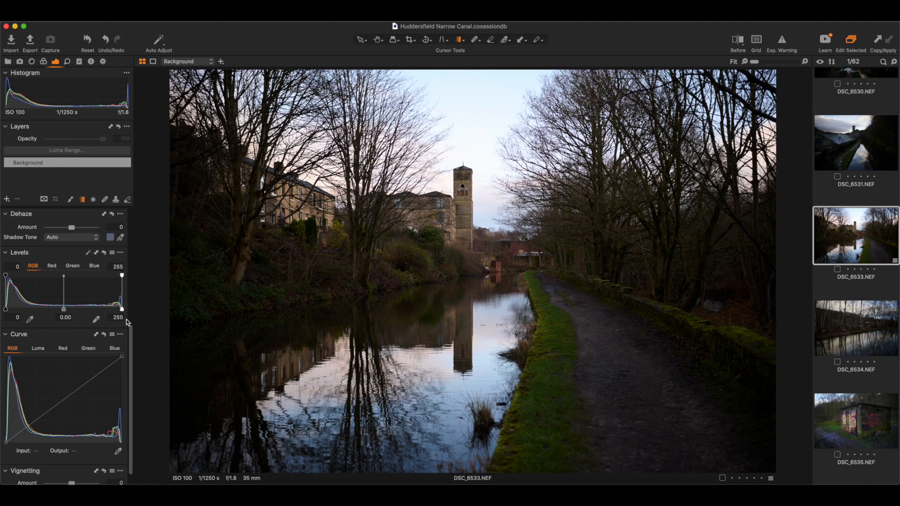
mouse_move(122, 309)
mouse_down()
mouse_move(108, 308)
mouse_move(130, 307)
mouse_up()
mouse_move(5, 309)
mouse_down()
mouse_move(22, 308)
mouse_move(6, 309)
mouse_up()
drag(64, 310, 58, 311)
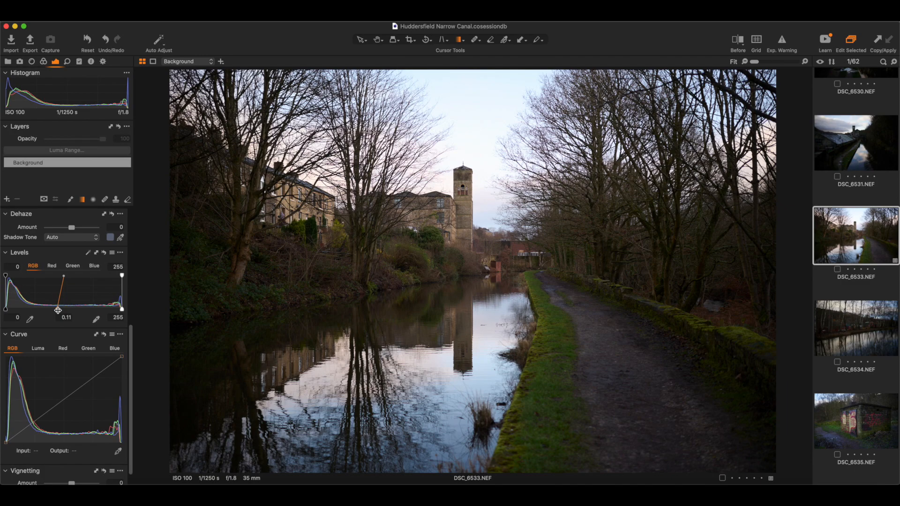
drag(57, 310, 64, 310)
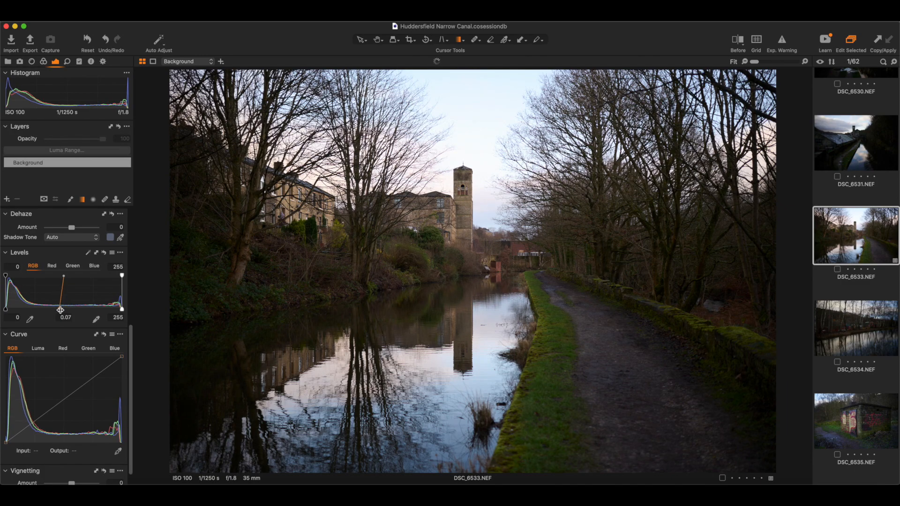
drag(64, 311, 58, 310)
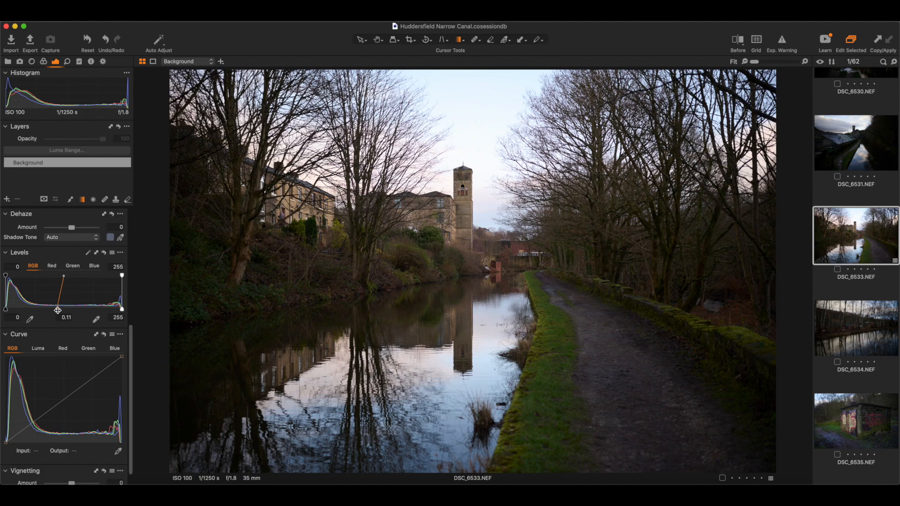
drag(58, 310, 57, 310)
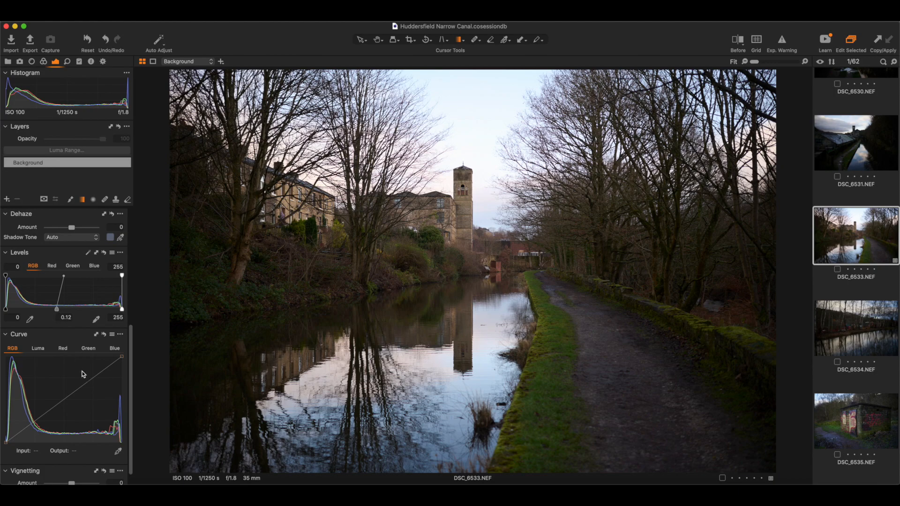
Step: Add RGB curve points at input 127, output 124 and input 188, output 192, and set the RGB Levels midtone to 0.16
click(63, 400)
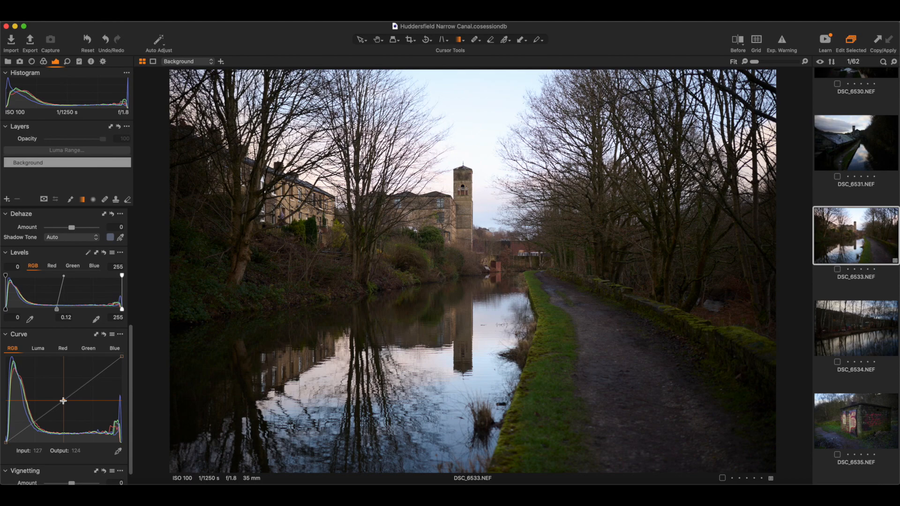
drag(36, 421, 34, 424)
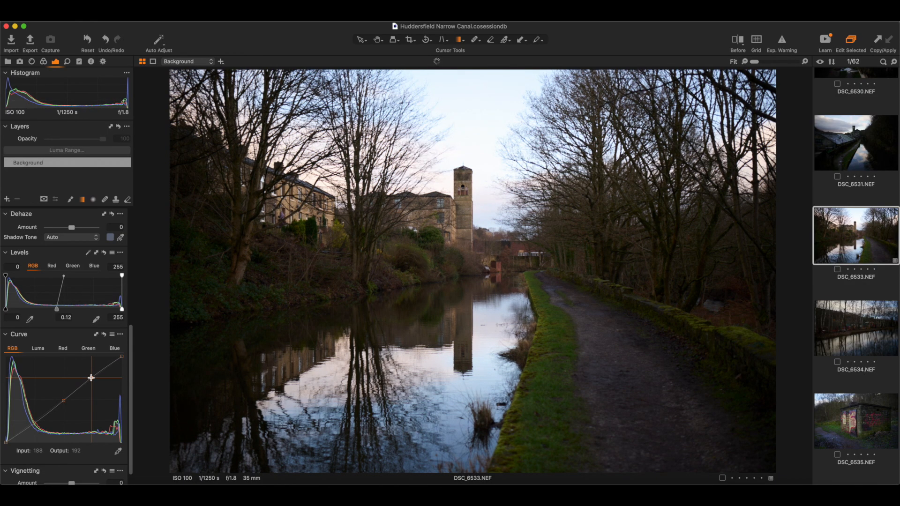
click(91, 378)
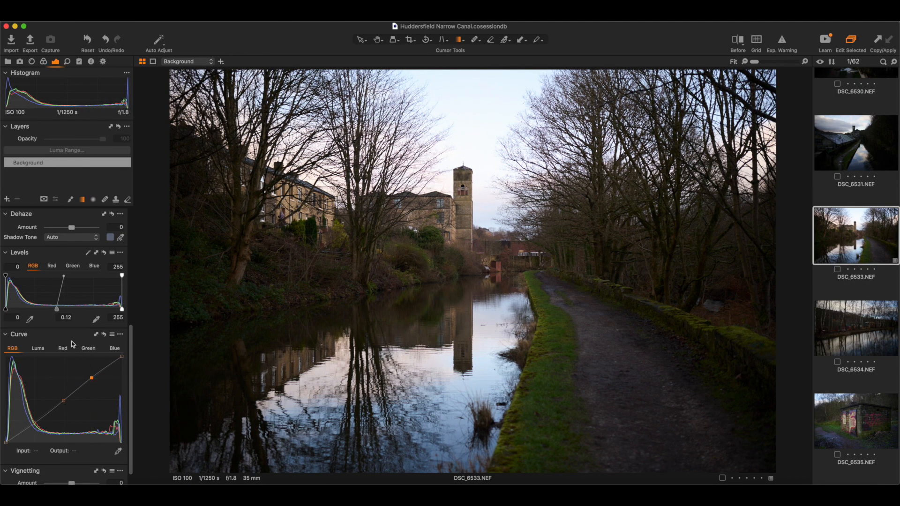
drag(57, 310, 55, 310)
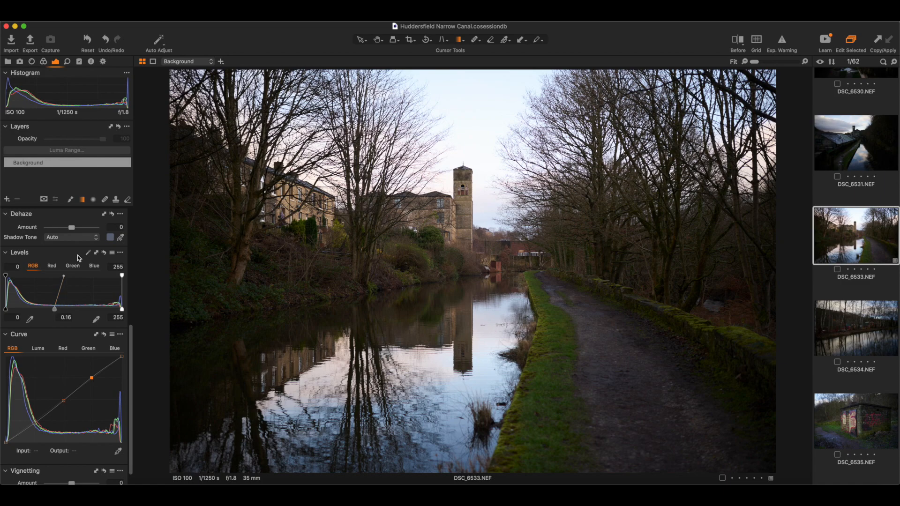
Step: Try an adjustment layer named Sky with a linear gradient mask running from the photo's upper edge down past the buildings
scroll(102, 278, down, 2)
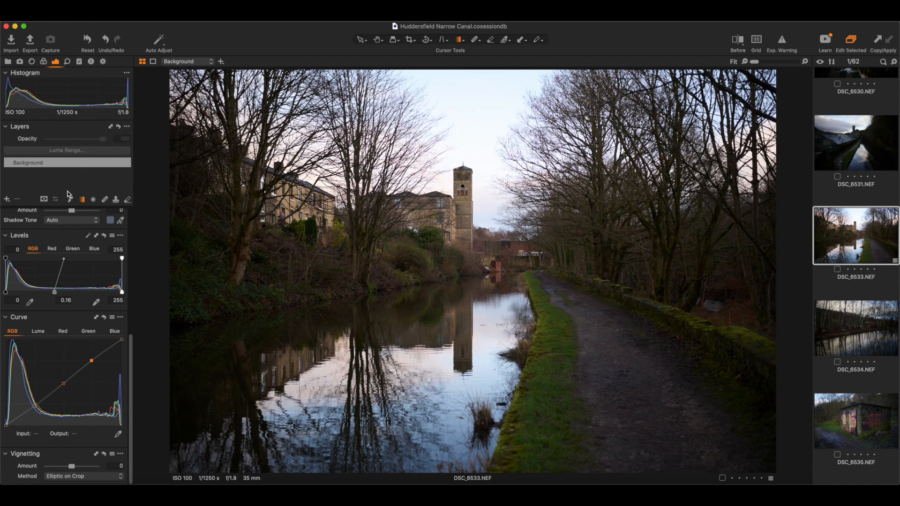
click(7, 199)
double_click(33, 162)
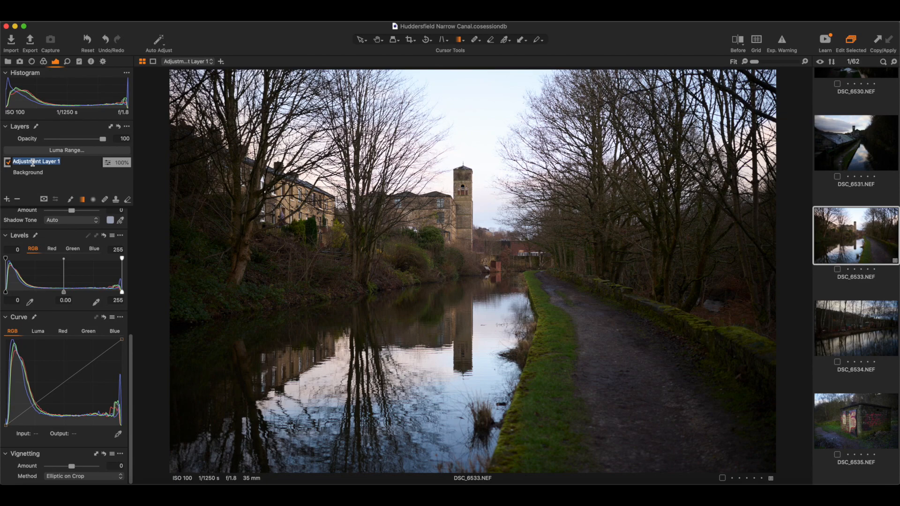
text(Sky)
key(Return)
drag(470, 70, 470, 231)
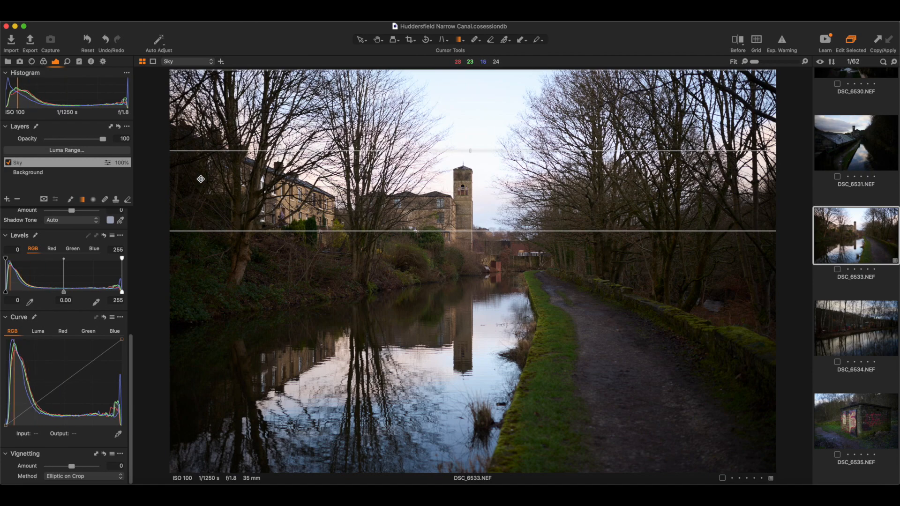
Step: Try an exposure of -1.38 on the gradient-masked Sky layer, and delete the layer
scroll(95, 317, up, 10)
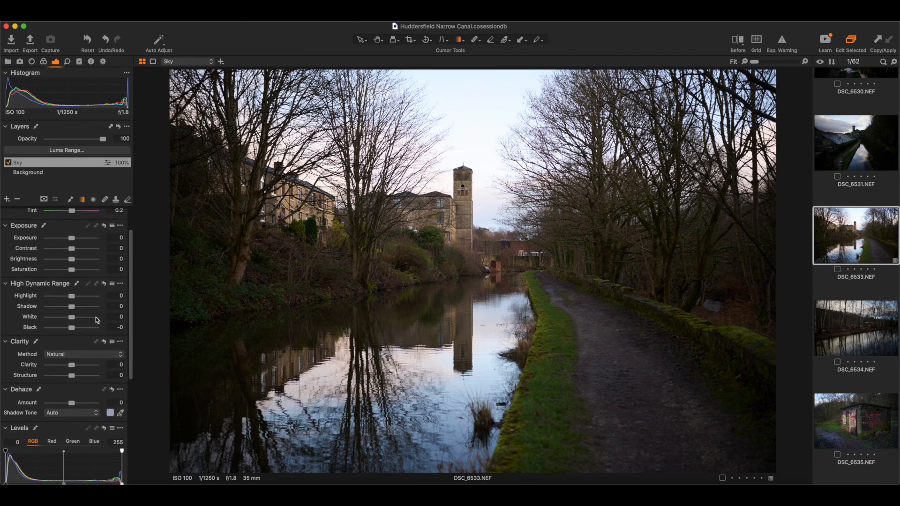
scroll(96, 317, up, 2)
drag(70, 264, 65, 266)
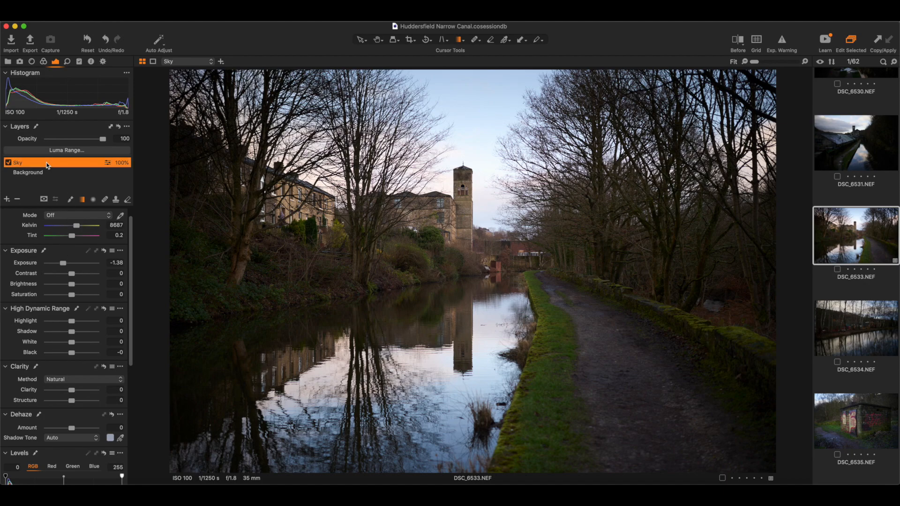
key(Delete)
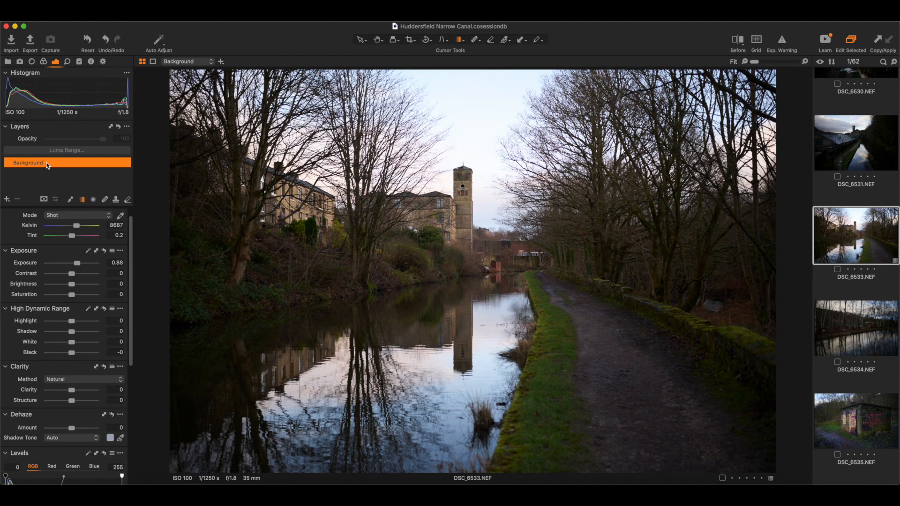
Step: Create a new empty adjustment layer named Sky
click(6, 199)
double_click(28, 162)
text(Sky)
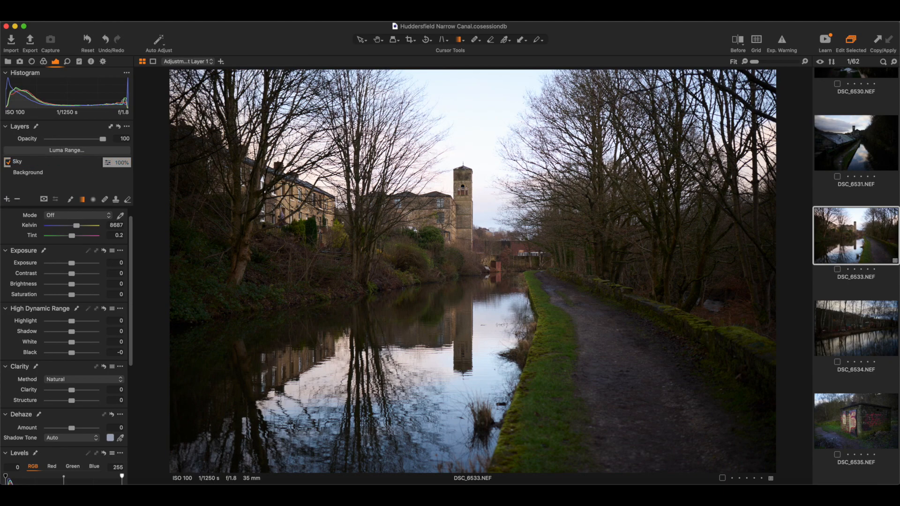
key(Return)
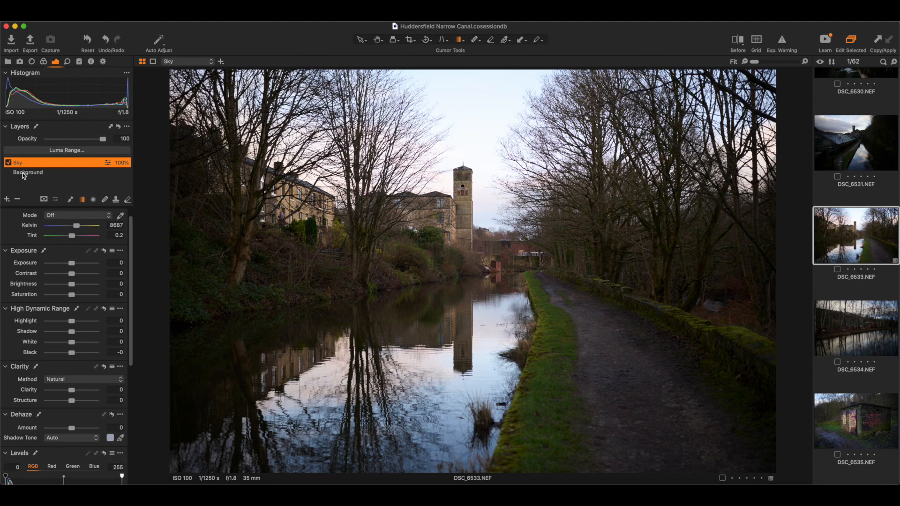
Step: Brush a mask on the Sky layer over the whole sky, including the upper tree branches and the tower
click(70, 199)
mouse_move(175, 85)
mouse_down()
mouse_move(306, 83)
mouse_move(182, 87)
mouse_move(222, 92)
mouse_move(256, 124)
mouse_move(296, 123)
mouse_move(275, 114)
mouse_move(280, 99)
mouse_move(385, 92)
mouse_move(275, 92)
mouse_move(403, 90)
mouse_up()
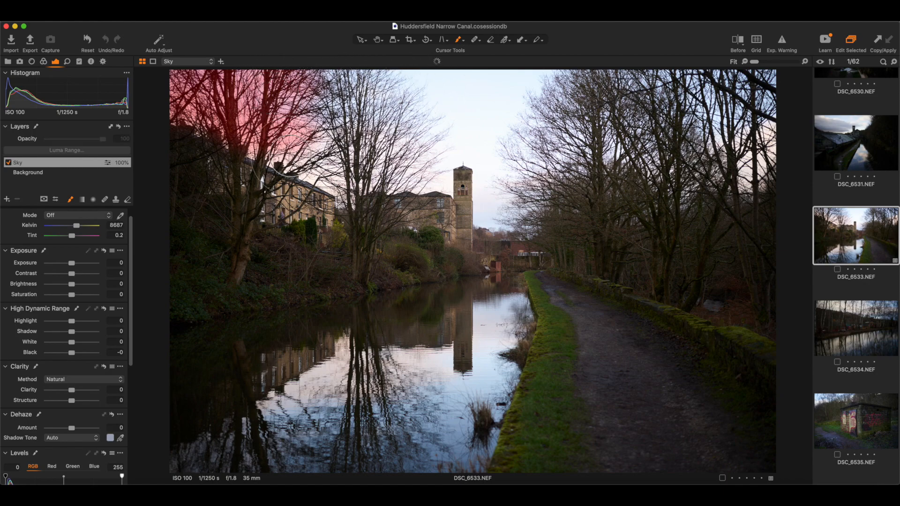
drag(370, 164, 403, 108)
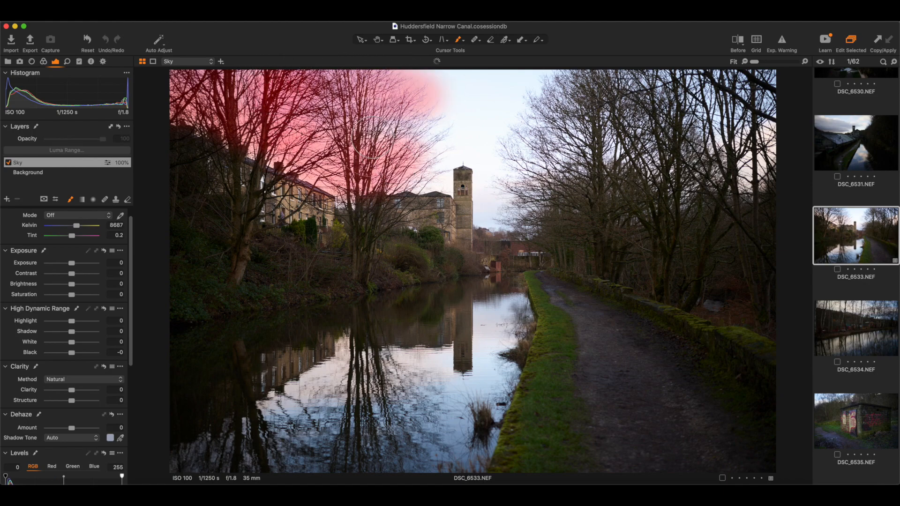
mouse_move(512, 89)
mouse_down()
mouse_move(629, 98)
mouse_move(458, 98)
mouse_move(425, 124)
mouse_move(437, 189)
mouse_move(422, 174)
mouse_move(440, 145)
mouse_move(483, 153)
mouse_move(502, 210)
mouse_move(490, 209)
mouse_move(540, 204)
mouse_move(468, 211)
mouse_move(477, 184)
mouse_move(526, 165)
mouse_move(573, 120)
mouse_move(591, 136)
mouse_move(482, 133)
mouse_move(391, 85)
mouse_move(473, 92)
mouse_move(389, 130)
mouse_move(338, 136)
mouse_move(360, 129)
mouse_move(345, 198)
mouse_move(453, 111)
mouse_move(727, 89)
mouse_move(702, 85)
mouse_move(752, 88)
mouse_move(740, 119)
mouse_move(707, 146)
mouse_move(750, 163)
mouse_move(764, 180)
mouse_move(748, 189)
mouse_move(683, 175)
mouse_move(629, 139)
mouse_move(648, 161)
mouse_move(569, 144)
mouse_move(623, 136)
mouse_move(569, 132)
mouse_up()
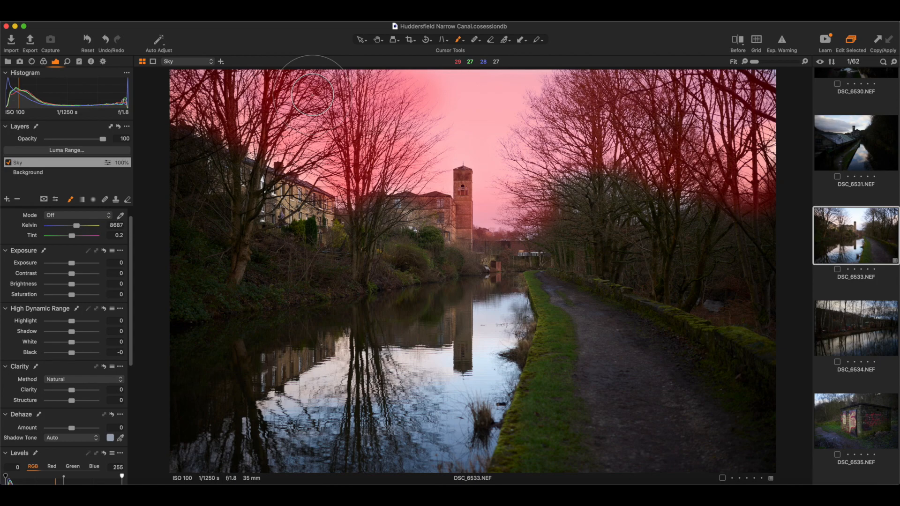
Step: Hide the mask overlay and lower the Sky layer's exposure to -1.12
key(m)
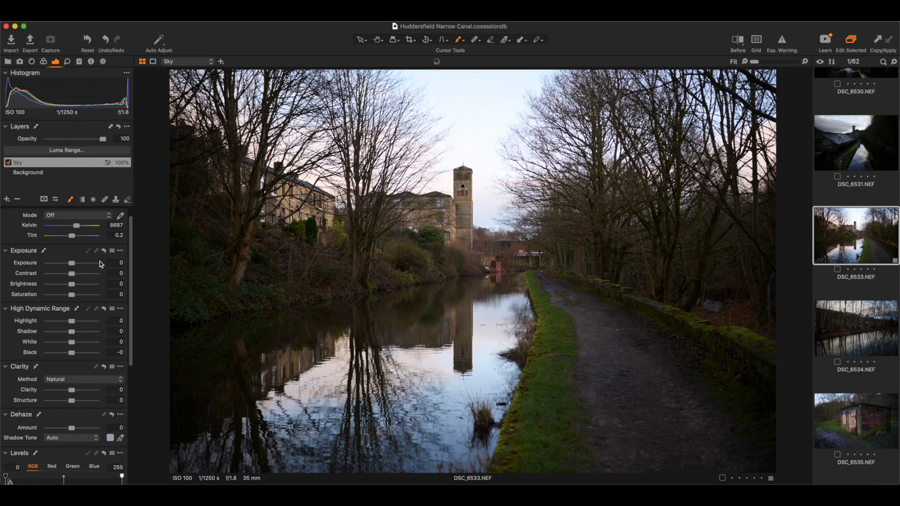
drag(73, 266, 67, 267)
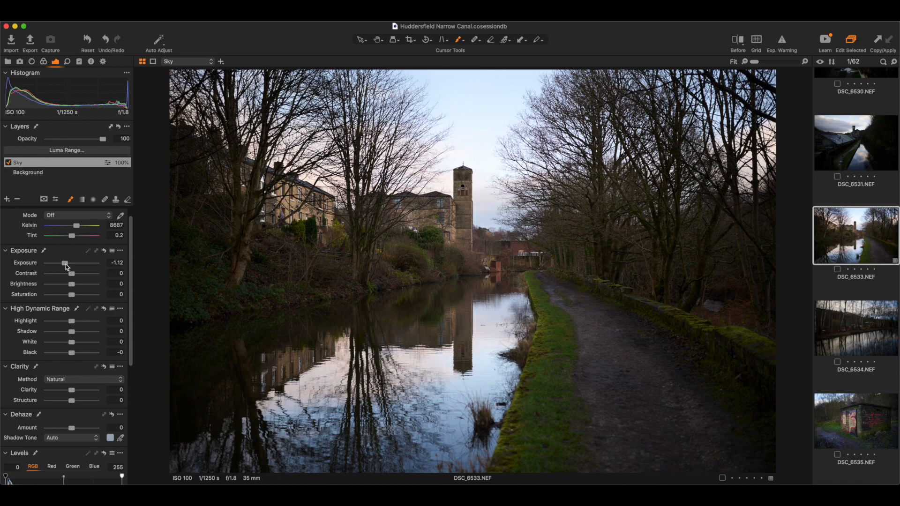
scroll(67, 262, up, 1)
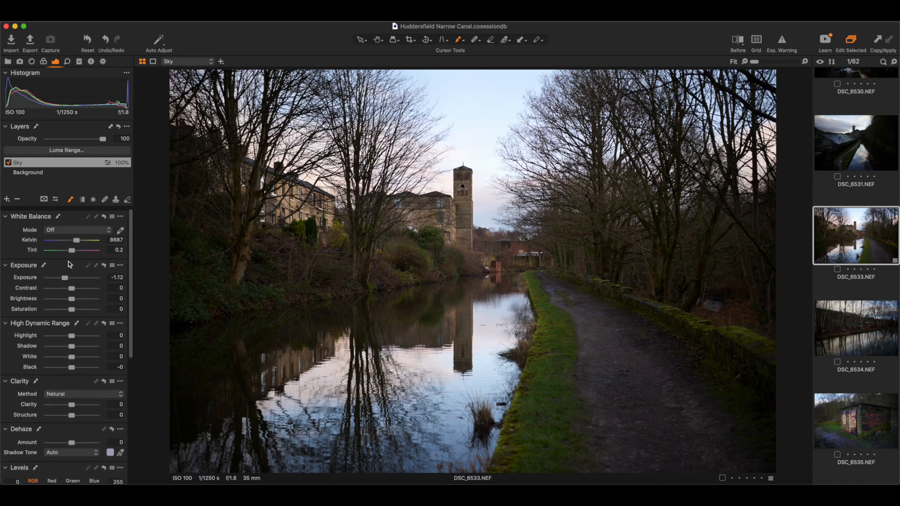
Step: Apply a luma range to the Sky layer's mask with the lower range at 137 and its falloff at 117, previewing the mask while adjusting
click(82, 152)
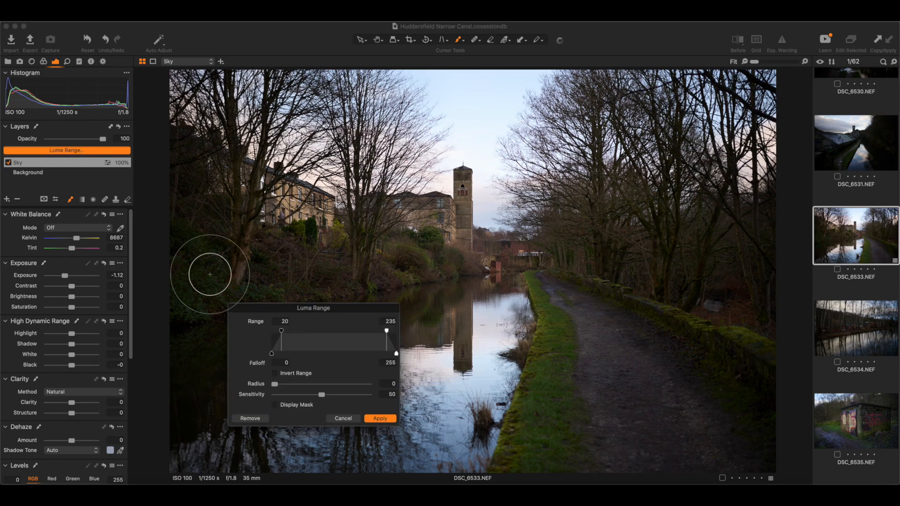
drag(308, 309, 581, 265)
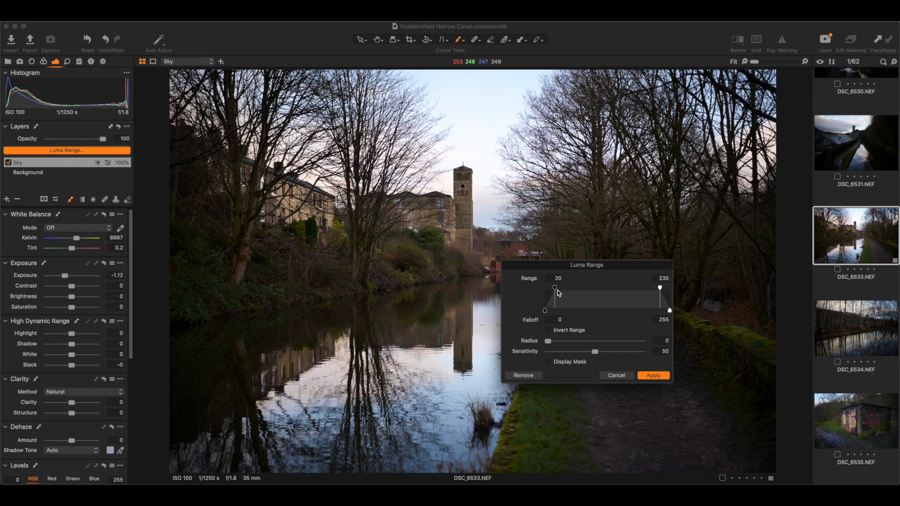
click(548, 363)
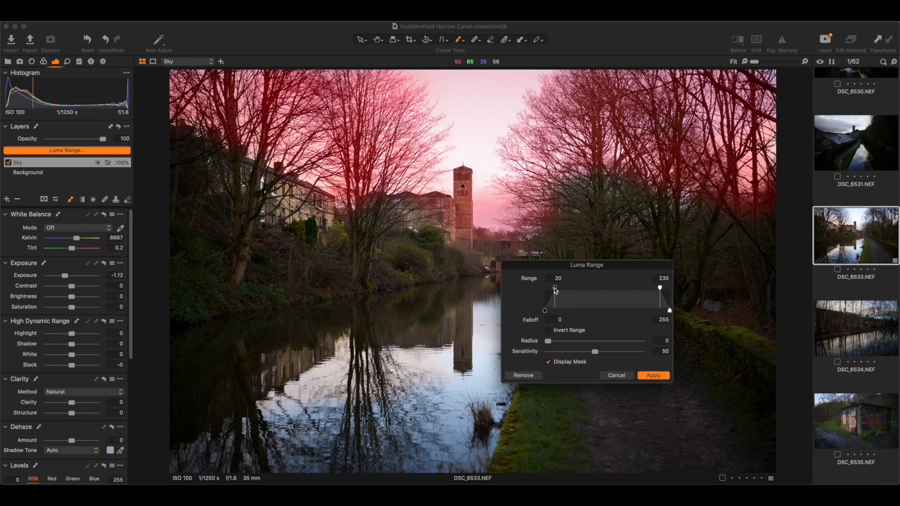
drag(555, 291, 590, 291)
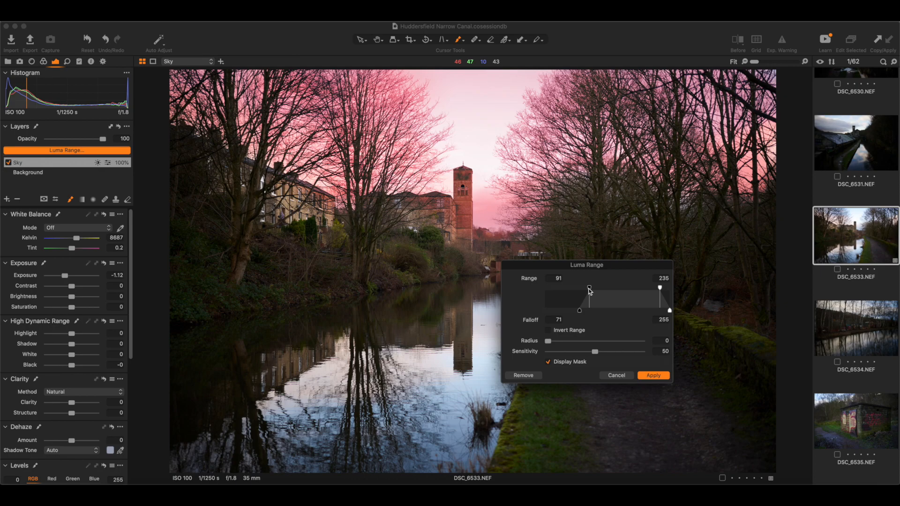
drag(590, 290, 611, 290)
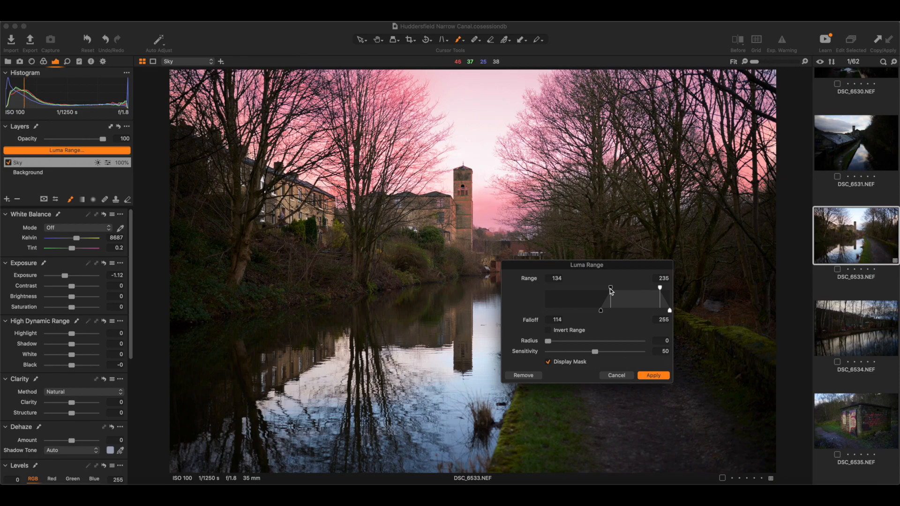
mouse_move(611, 290)
mouse_down()
mouse_move(639, 291)
mouse_move(611, 288)
mouse_up()
click(549, 362)
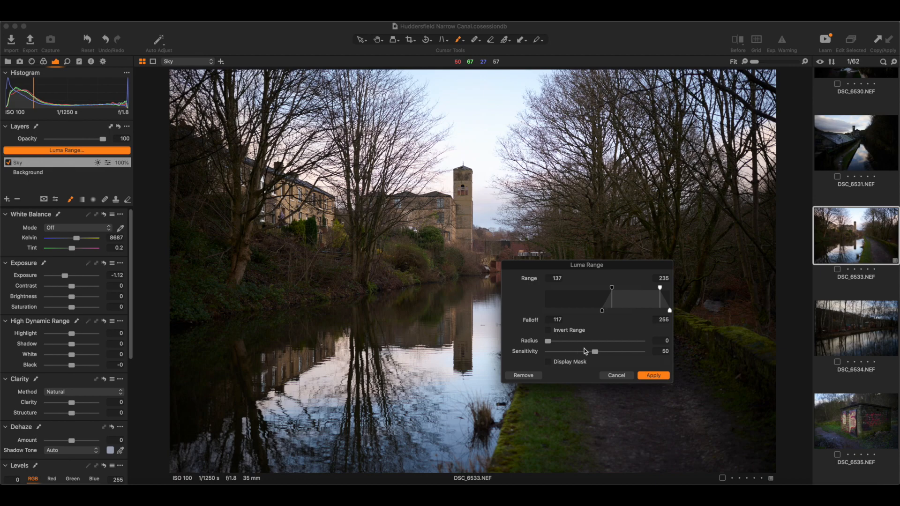
click(648, 376)
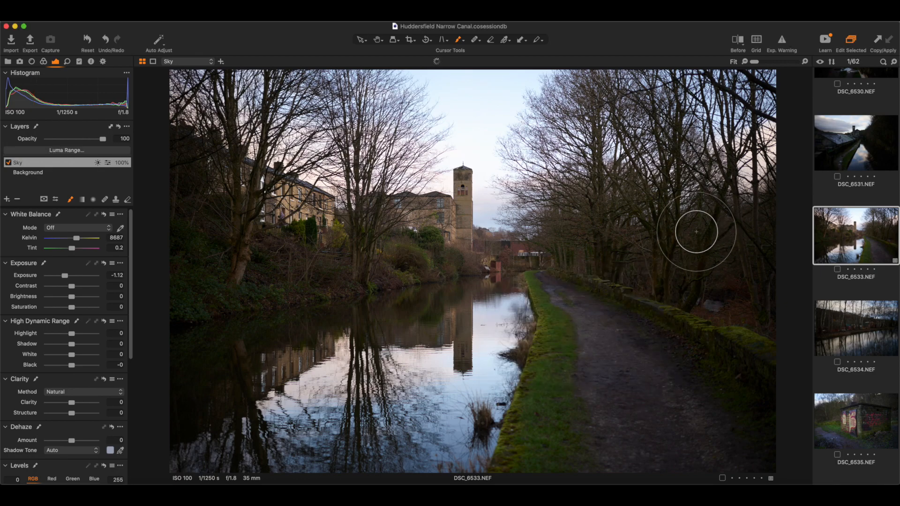
Step: Compare the photo before and after the edits in a split view, and return to the normal view
click(743, 43)
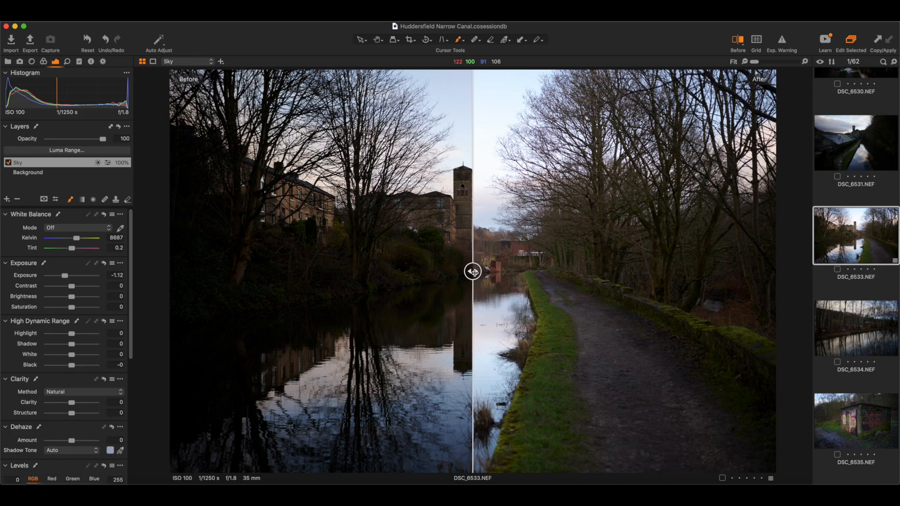
mouse_move(474, 271)
mouse_down()
mouse_move(297, 271)
mouse_move(647, 271)
mouse_move(274, 270)
mouse_move(295, 261)
mouse_move(496, 270)
mouse_move(452, 271)
mouse_move(472, 271)
mouse_up()
click(730, 39)
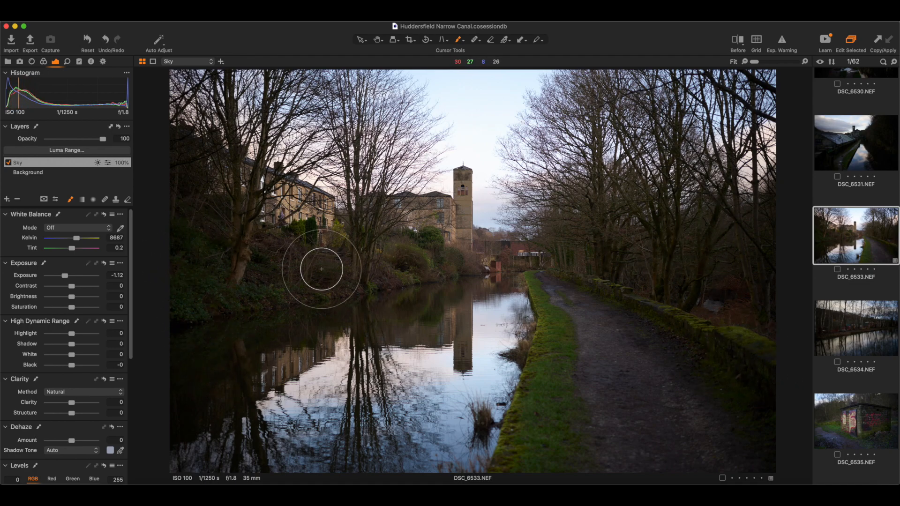
Step: Shrink the mask brush and add a new empty adjustment layer named Shadow Areas
key(bracketleft)
key(bracketleft)
key(bracketleft)
key(bracketleft)
key(bracketleft)
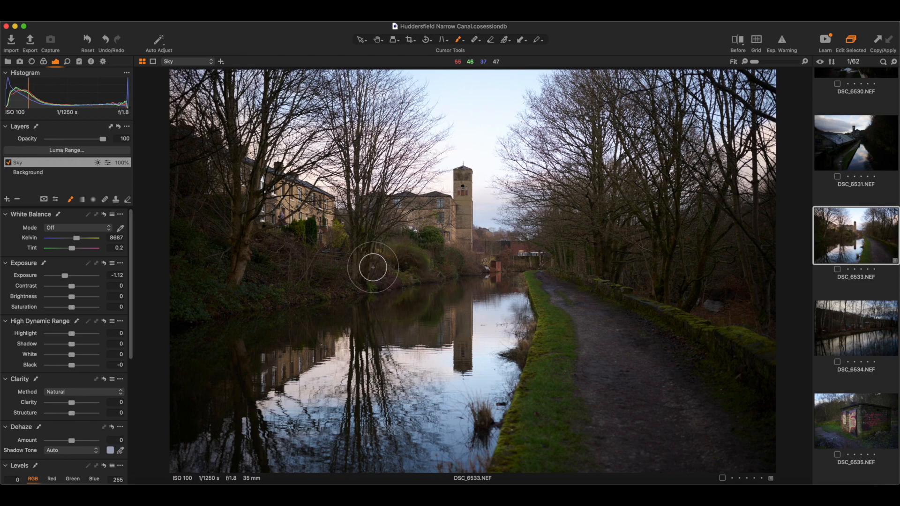
click(7, 200)
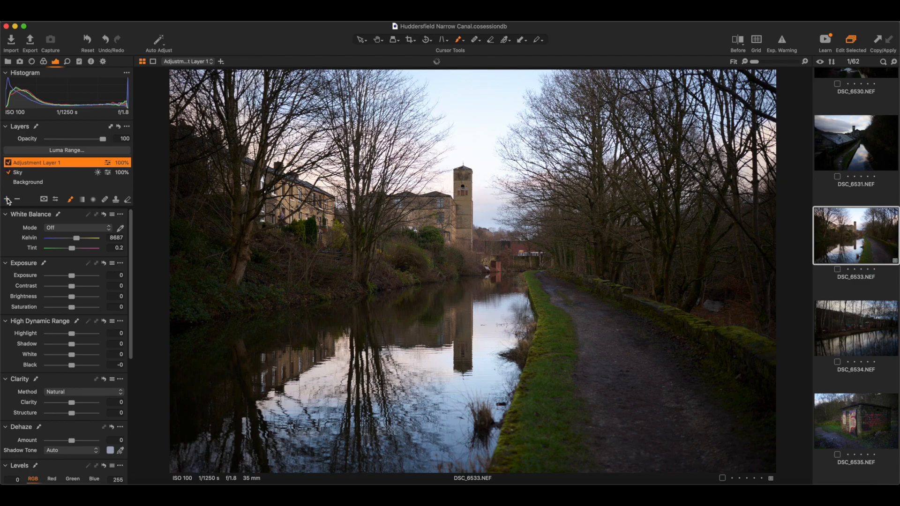
double_click(41, 165)
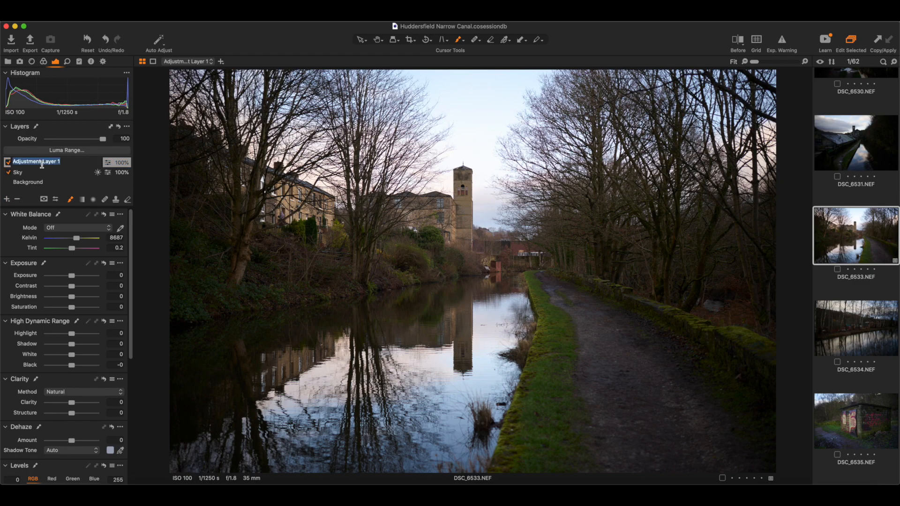
text(Shadow Areas)
key(Return)
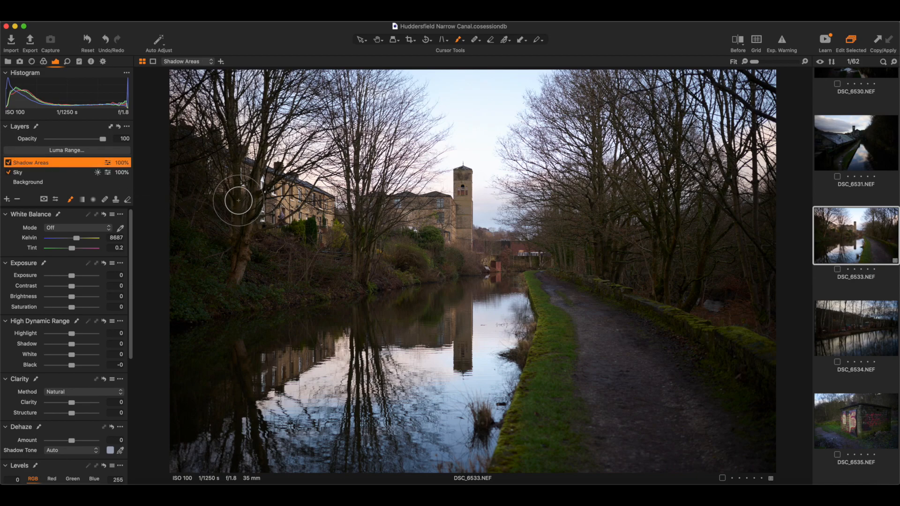
Step: Brush a mask on the Shadow Areas layer over both dark banks, the stone wall, the path's shaded edge and the dark tree reflections
mouse_move(173, 144)
mouse_down()
mouse_move(193, 144)
mouse_move(178, 147)
mouse_move(226, 169)
mouse_move(205, 212)
mouse_move(190, 177)
mouse_move(189, 256)
mouse_move(209, 273)
mouse_move(383, 276)
mouse_move(434, 268)
mouse_move(440, 258)
mouse_move(263, 253)
mouse_move(391, 249)
mouse_move(262, 239)
mouse_move(221, 204)
mouse_move(230, 221)
mouse_move(251, 180)
mouse_move(246, 234)
mouse_move(236, 215)
mouse_move(238, 65)
mouse_move(236, 131)
mouse_move(235, 78)
mouse_move(180, 86)
mouse_move(216, 114)
mouse_move(216, 169)
mouse_move(186, 234)
mouse_move(175, 296)
mouse_move(257, 295)
mouse_move(154, 298)
mouse_move(212, 308)
mouse_move(201, 332)
mouse_move(159, 355)
mouse_move(150, 377)
mouse_move(236, 386)
mouse_move(196, 400)
mouse_move(192, 413)
mouse_move(233, 389)
mouse_move(229, 337)
mouse_move(329, 303)
mouse_move(237, 309)
mouse_move(320, 297)
mouse_move(241, 346)
mouse_move(332, 298)
mouse_up()
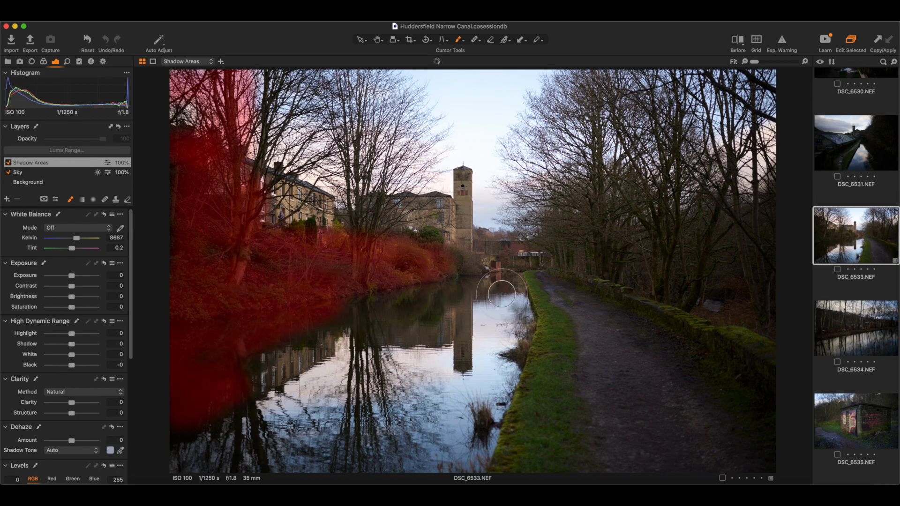
mouse_move(592, 277)
mouse_down()
mouse_move(700, 338)
mouse_move(763, 401)
mouse_move(727, 412)
mouse_up()
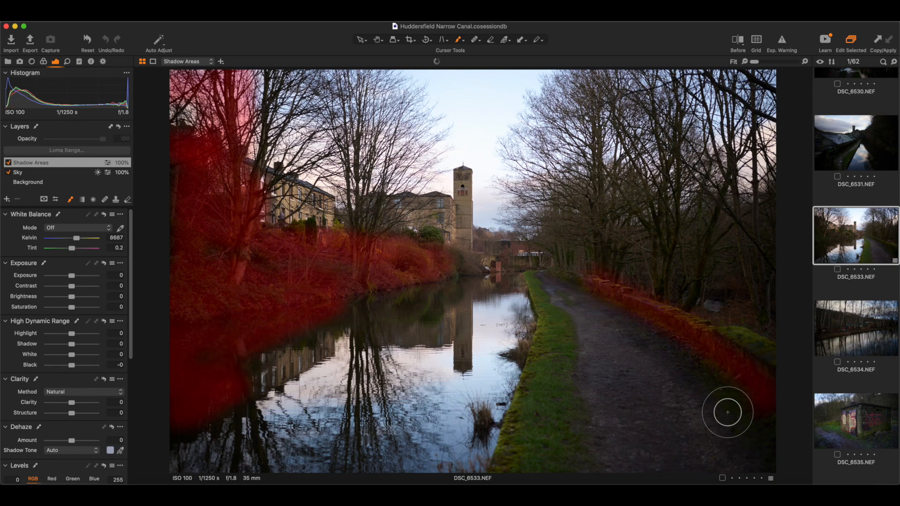
mouse_move(654, 328)
mouse_down()
mouse_move(818, 431)
mouse_move(751, 327)
mouse_move(759, 293)
mouse_move(707, 299)
mouse_move(736, 289)
mouse_move(702, 266)
mouse_move(758, 233)
mouse_move(776, 202)
mouse_move(730, 245)
mouse_move(638, 223)
mouse_move(631, 245)
mouse_move(686, 263)
mouse_move(662, 286)
mouse_move(613, 250)
mouse_move(621, 246)
mouse_move(672, 284)
mouse_move(750, 316)
mouse_move(767, 250)
mouse_move(757, 281)
mouse_move(764, 335)
mouse_move(780, 349)
mouse_move(762, 253)
mouse_move(785, 433)
mouse_move(765, 464)
mouse_move(722, 386)
mouse_move(761, 455)
mouse_up()
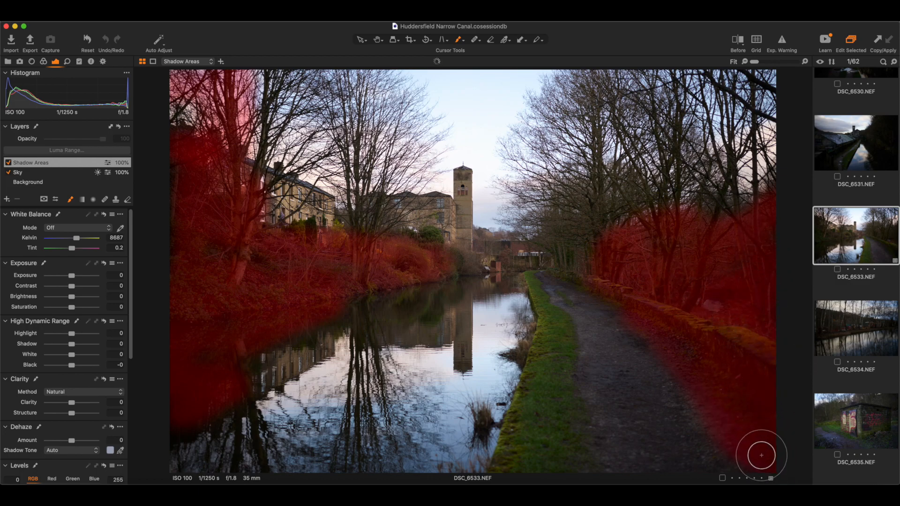
mouse_move(202, 471)
mouse_down()
mouse_move(245, 416)
mouse_move(237, 446)
mouse_move(233, 418)
mouse_up()
mouse_move(364, 333)
mouse_down()
mouse_move(365, 451)
mouse_move(377, 365)
mouse_move(366, 319)
mouse_move(381, 397)
mouse_up()
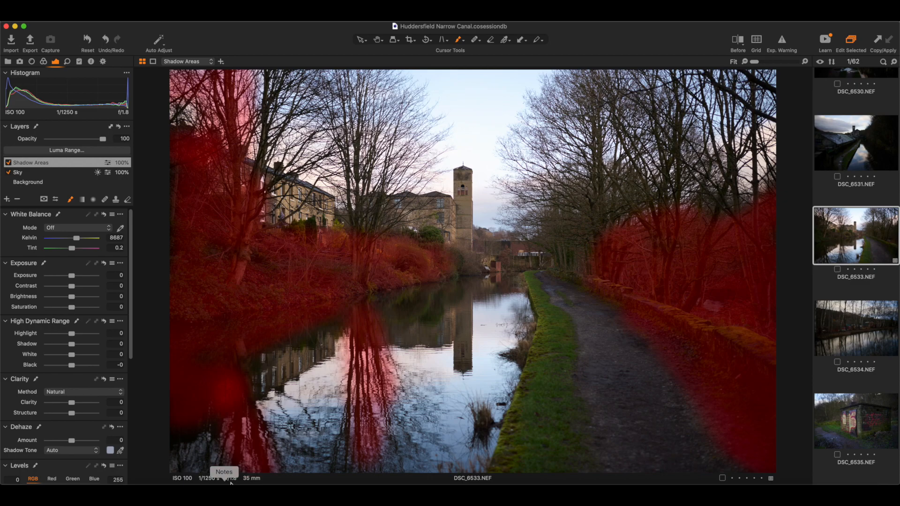
mouse_move(192, 467)
mouse_down()
mouse_move(202, 433)
mouse_move(217, 453)
mouse_up()
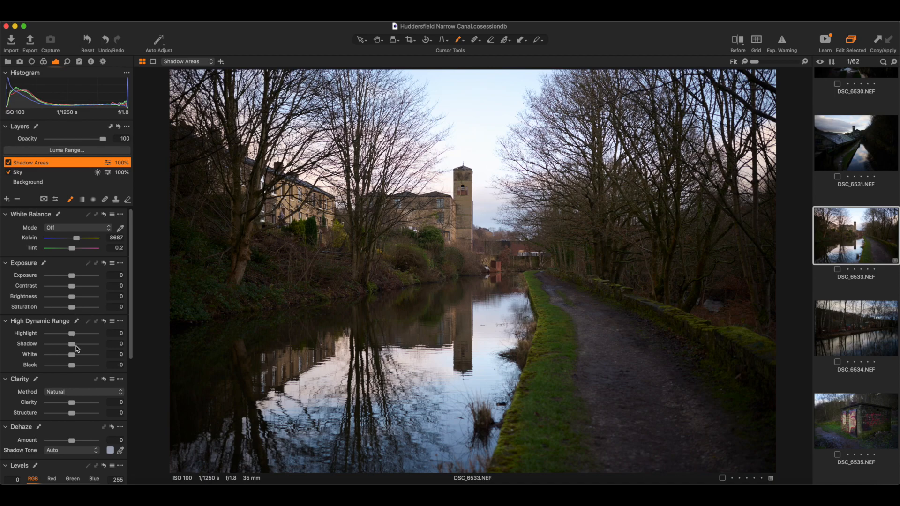
Step: Brighten the Shadow Areas layer by setting its RGB levels midtone to 0.32
scroll(76, 347, down, 5)
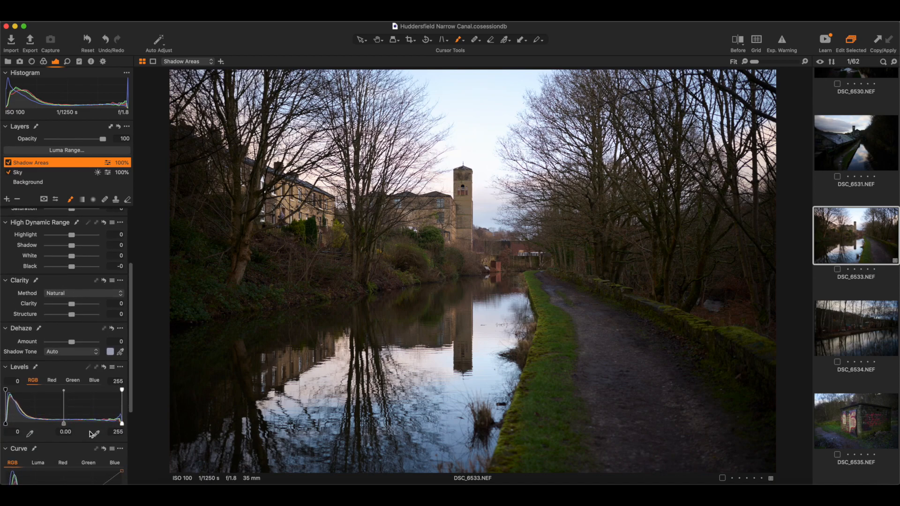
scroll(91, 434, down, 1)
drag(65, 410, 47, 409)
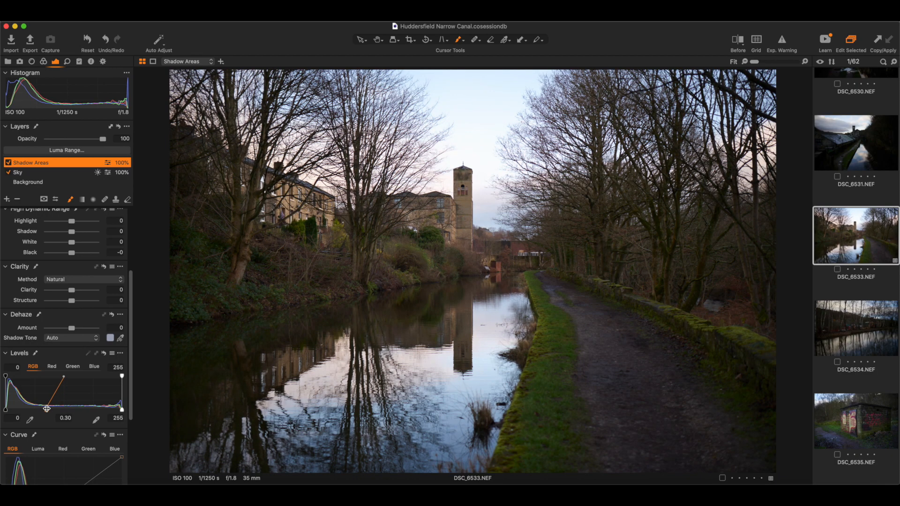
drag(47, 408, 43, 409)
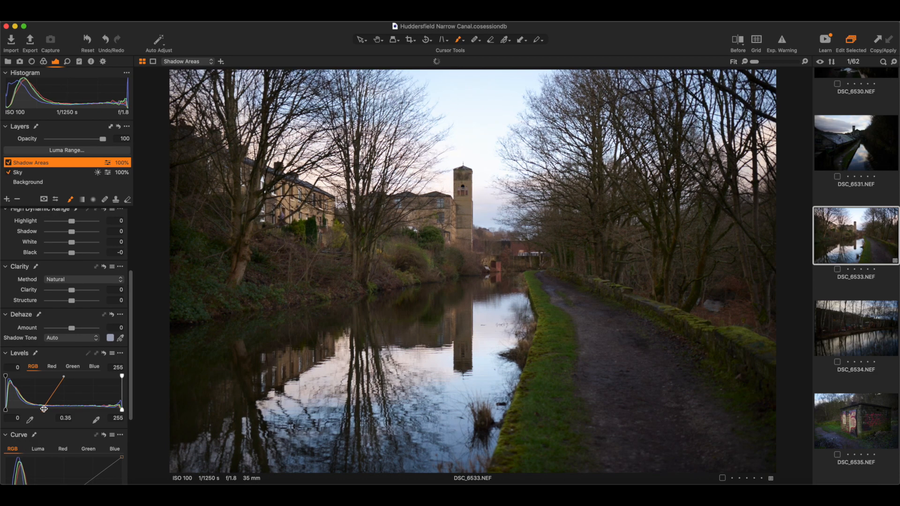
drag(44, 408, 45, 409)
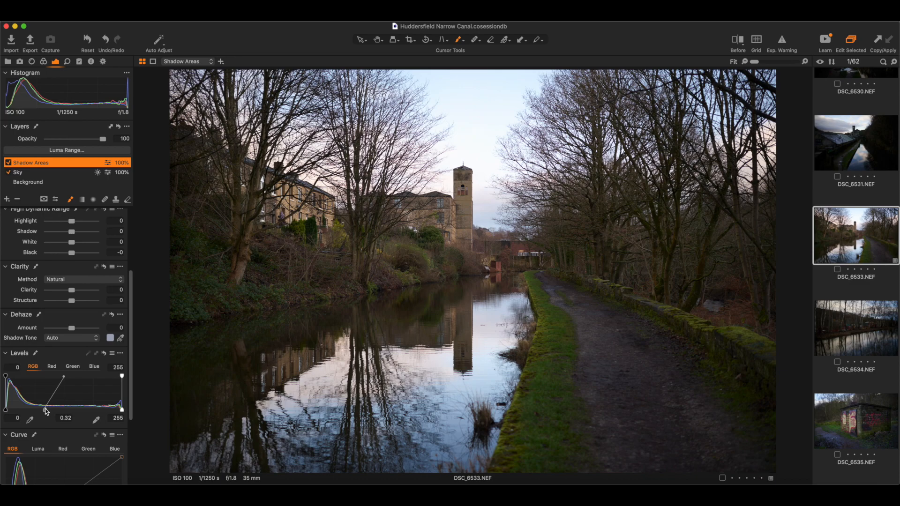
Step: Check the brightened shadows against the original in the before/after split view, and leave the comparison
click(738, 41)
mouse_move(472, 270)
mouse_down()
mouse_move(327, 270)
mouse_move(631, 270)
mouse_move(460, 271)
mouse_up()
click(738, 41)
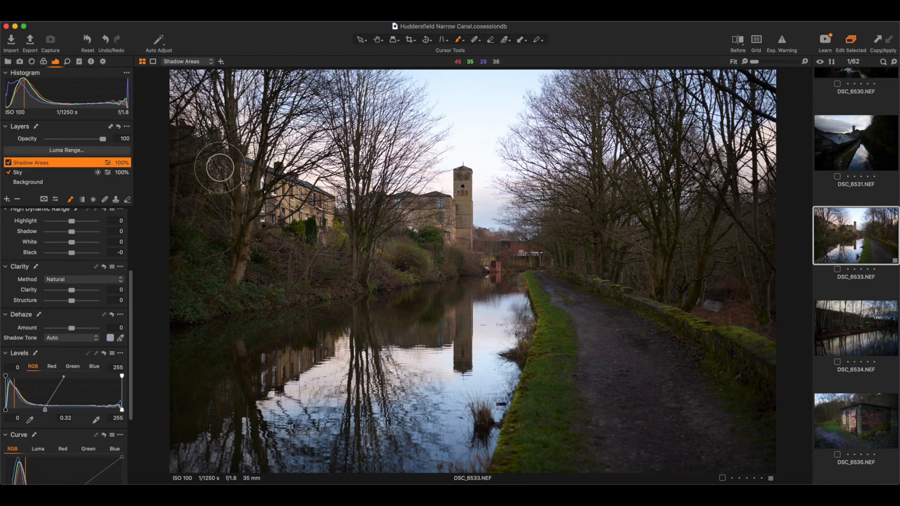
Step: On the Sky layer, set the RGB levels shadow point to 20 and the midtone to -0.13
click(33, 173)
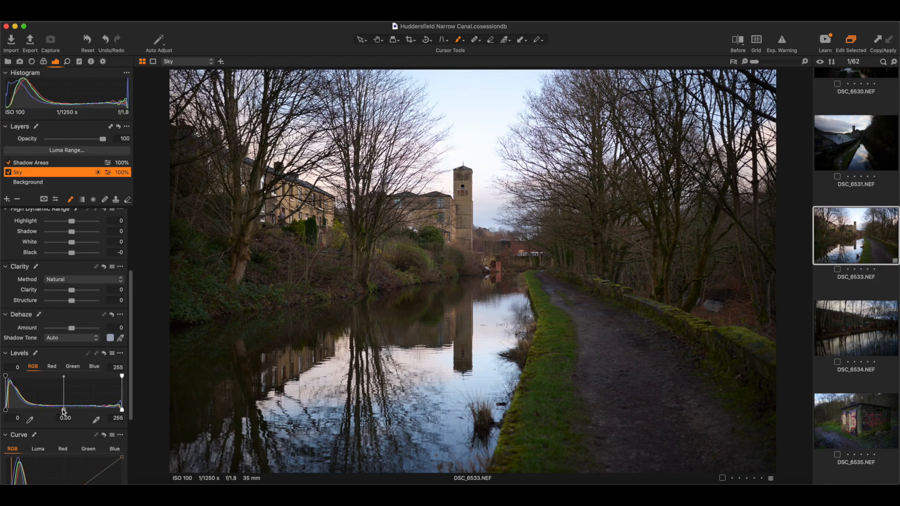
drag(62, 409, 70, 408)
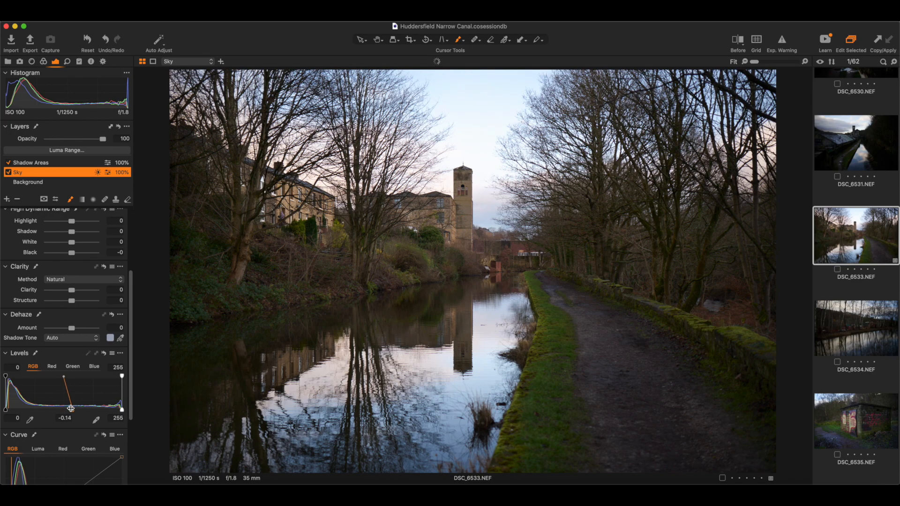
drag(5, 409, 14, 409)
Step: Lower the Sky layer's highlights to -48 and fine-tune its clarity settings
scroll(59, 253, up, 2)
drag(71, 231, 61, 235)
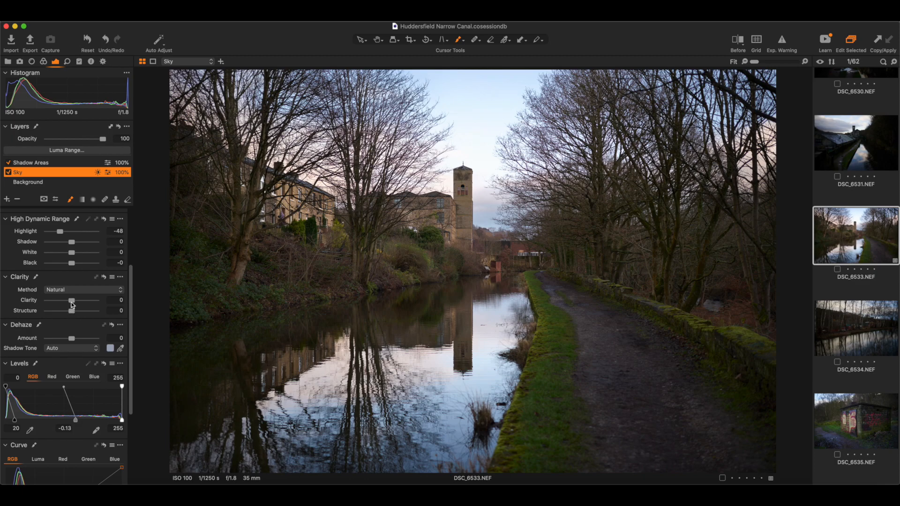
drag(71, 305, 74, 313)
Step: On the Background layer, pick the green of the canal-side grass as a color range in the advanced Color Editor
click(44, 62)
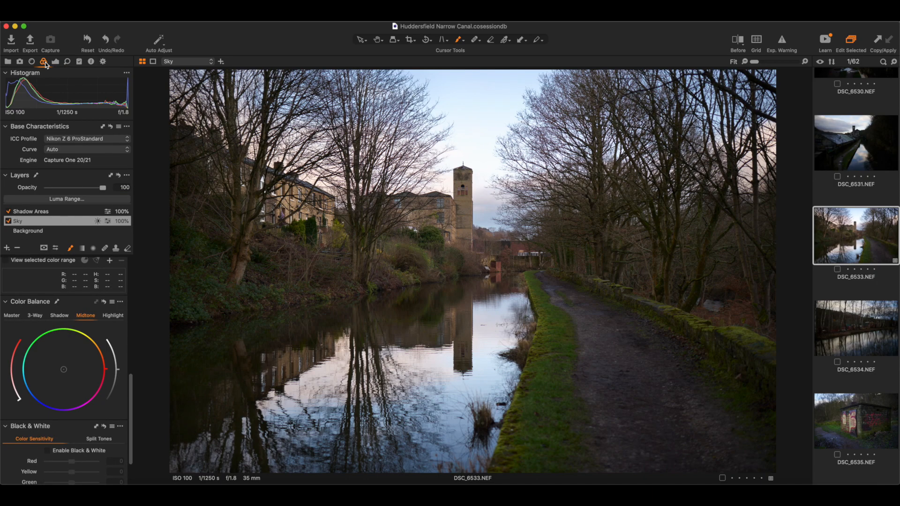
click(36, 230)
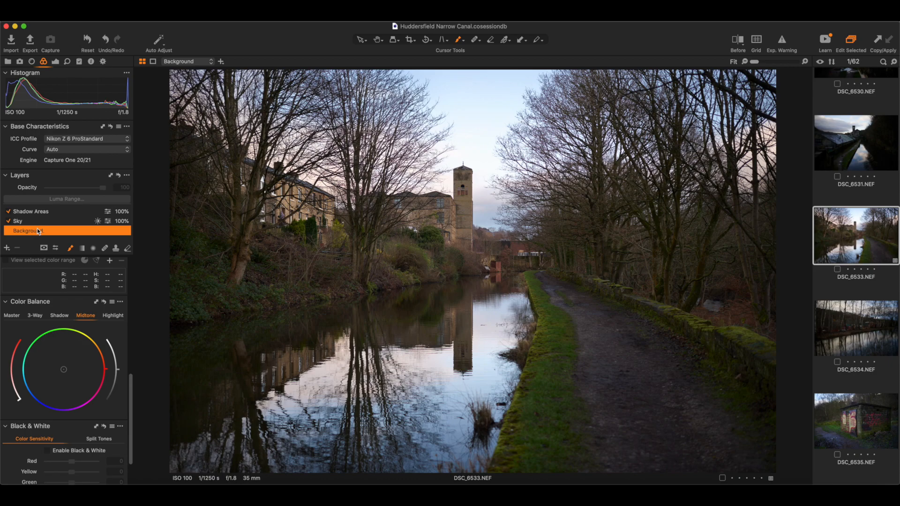
scroll(72, 335, down, 2)
scroll(72, 335, up, 10)
scroll(72, 335, up, 5)
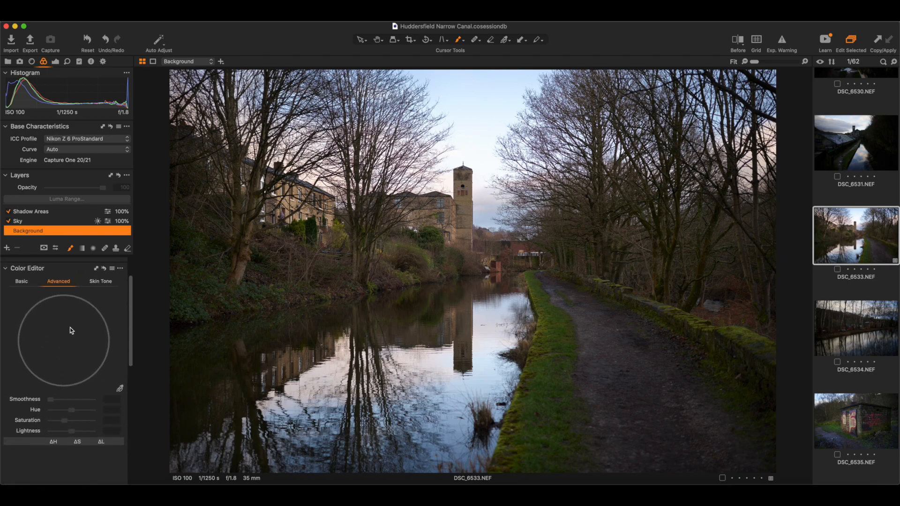
scroll(72, 332, up, 1)
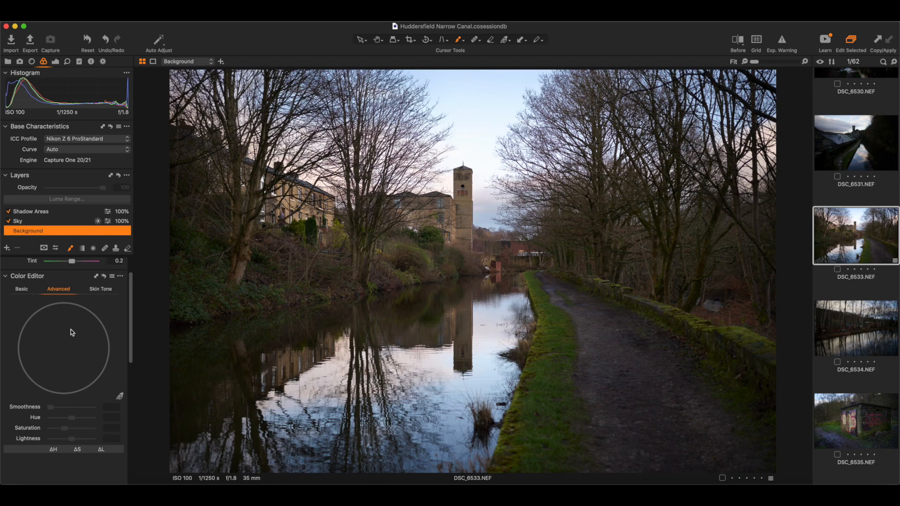
click(120, 396)
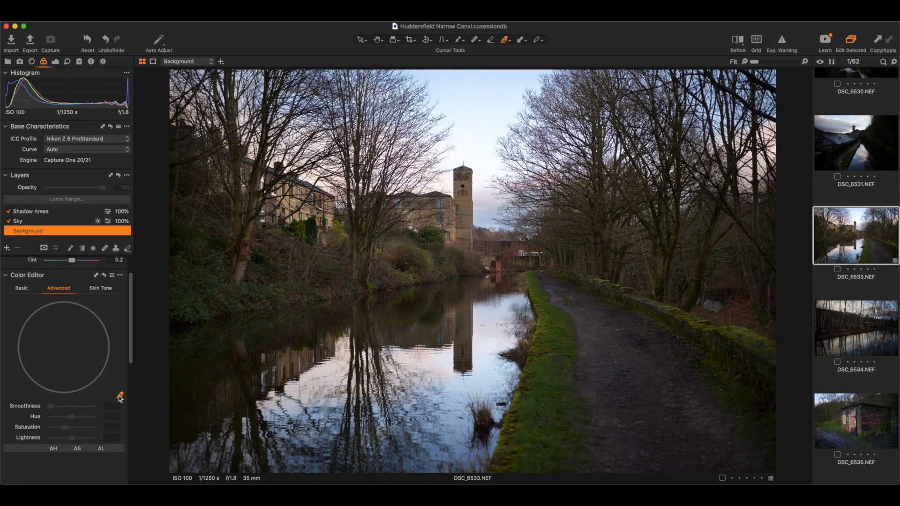
click(551, 308)
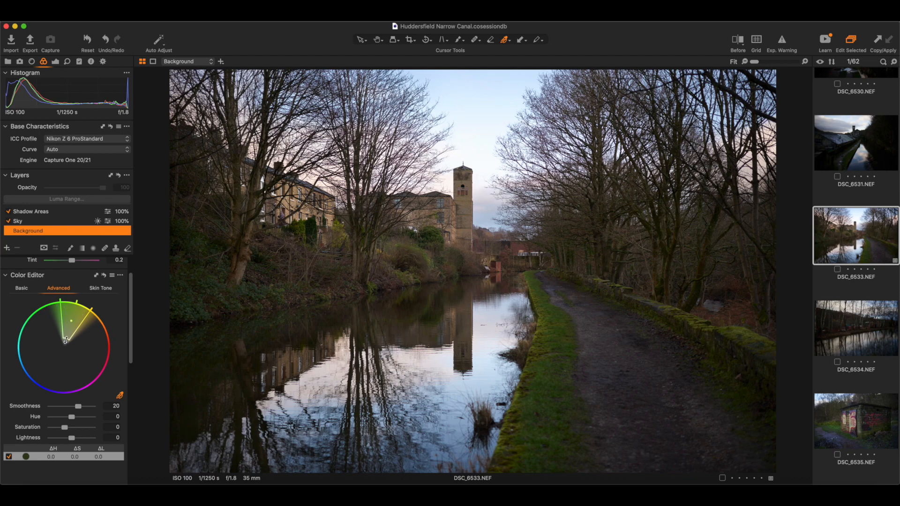
Step: Try hue shifts of -28.9 and 30 on the picked green range, and reset the hue to 0
mouse_move(79, 406)
mouse_down()
mouse_move(41, 401)
mouse_move(77, 409)
mouse_up()
double_click(77, 409)
drag(71, 417, 51, 416)
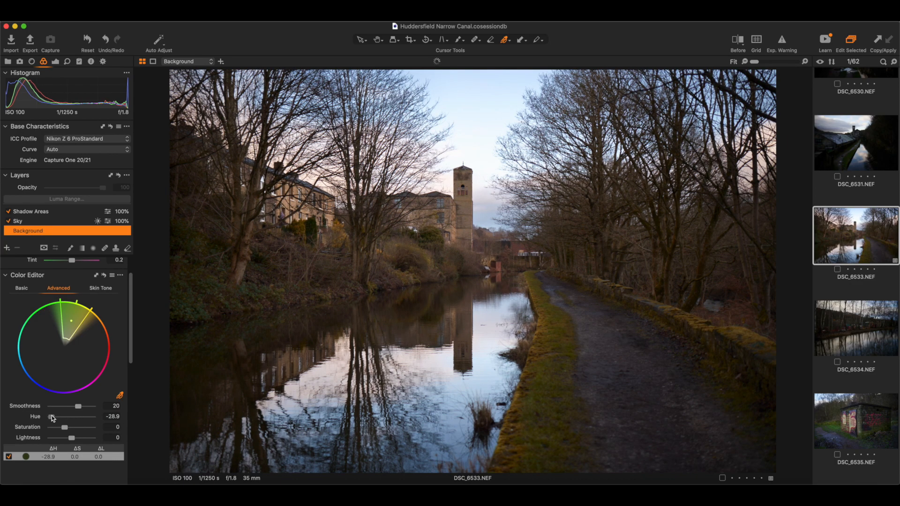
drag(52, 415, 93, 419)
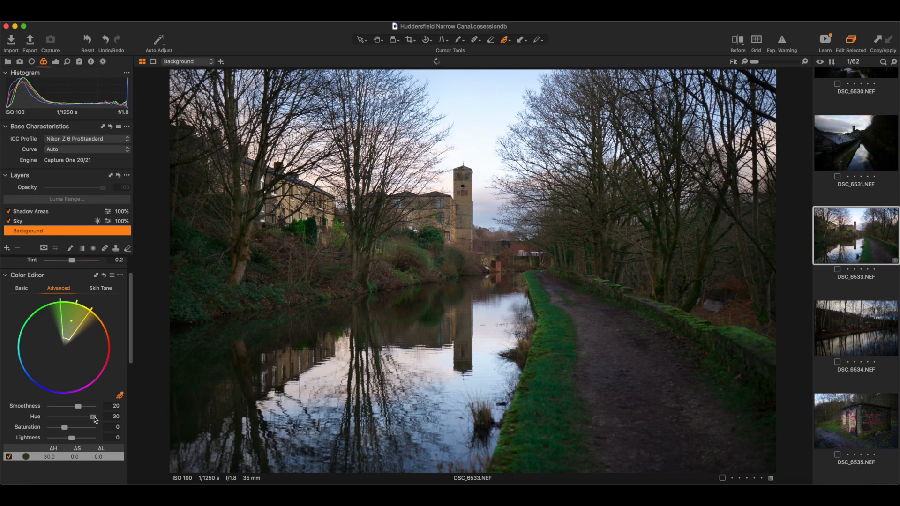
double_click(93, 417)
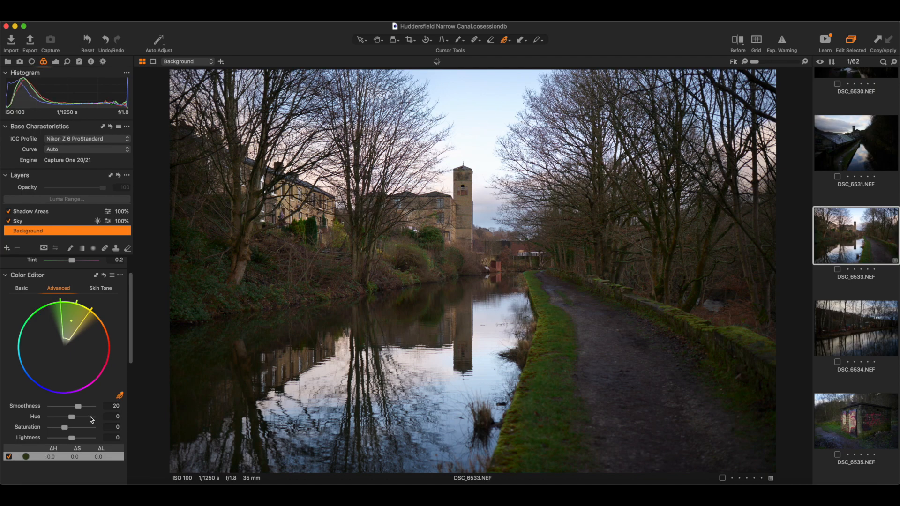
Step: Adjust the picked green range to hue 4.4, saturation 6.8 and lightness 11.4
drag(70, 417, 73, 416)
drag(63, 427, 65, 429)
drag(69, 438, 71, 437)
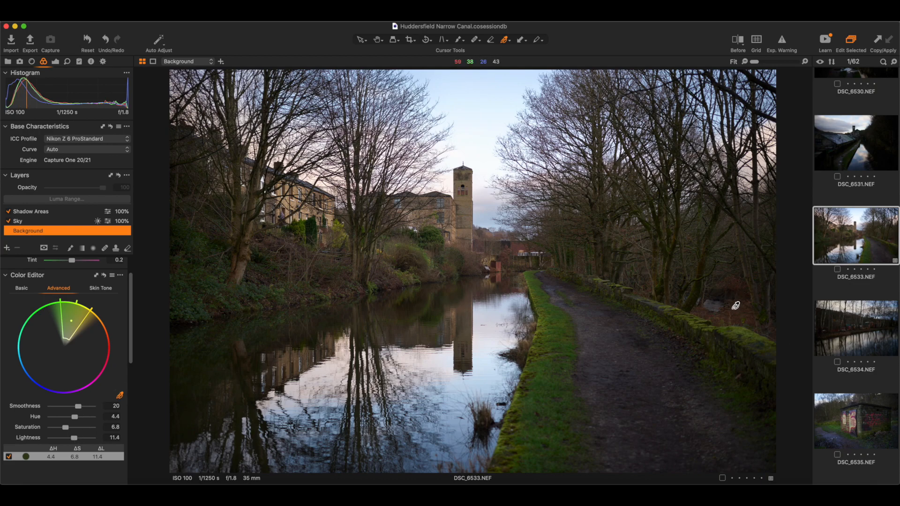
Step: Pick the red at the canal's far end as a second color range, extended to full saturation, with saturation 15.9, lightness 10.1 and hue 0
click(502, 262)
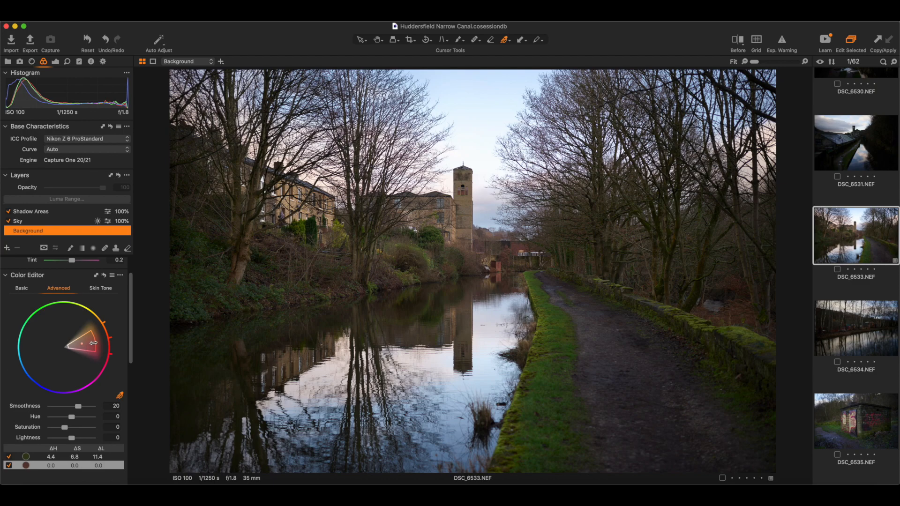
drag(94, 342, 111, 343)
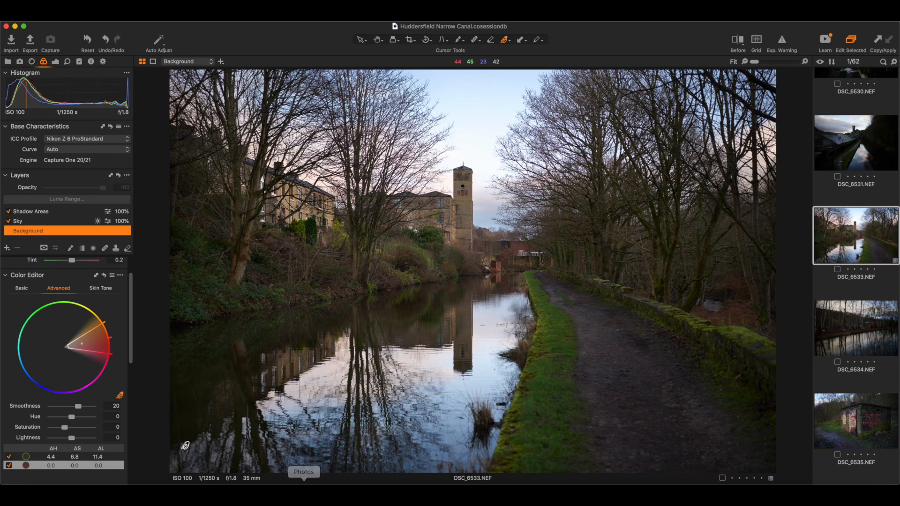
drag(65, 430, 73, 440)
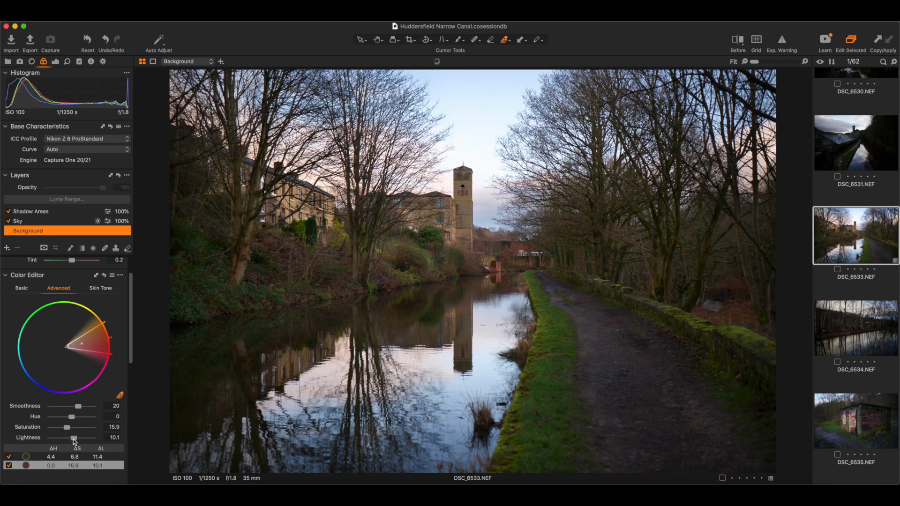
mouse_move(71, 417)
mouse_down()
mouse_move(62, 421)
mouse_move(70, 419)
mouse_up()
double_click(74, 419)
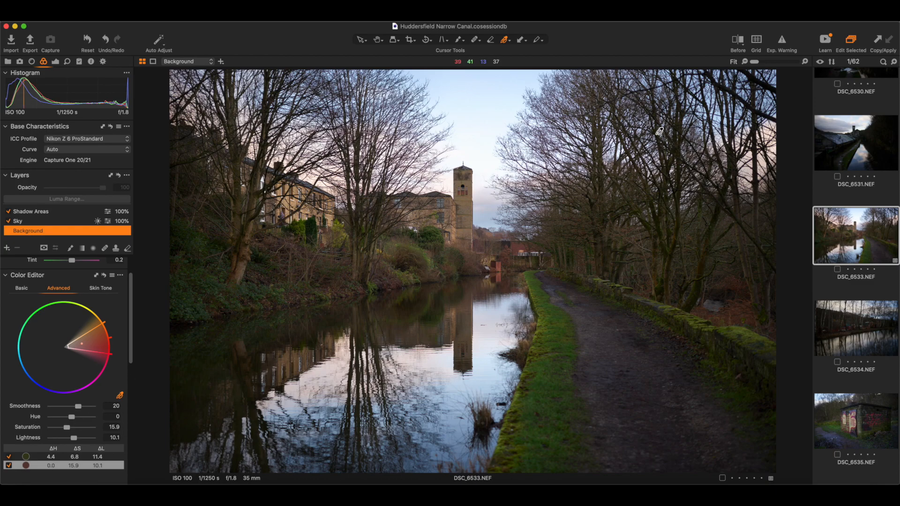
Step: Compare the edited photo with the original in a split before/after view around the tower, and return to the normal view
click(741, 43)
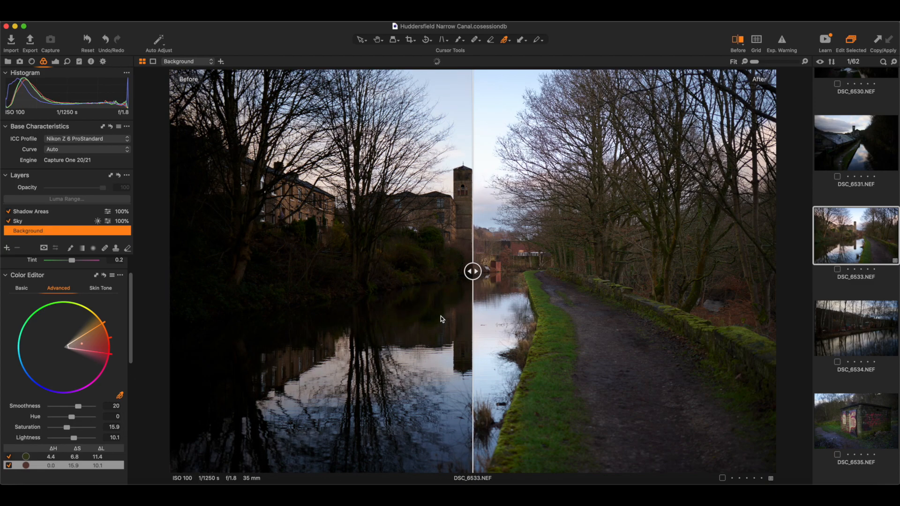
drag(470, 280, 430, 281)
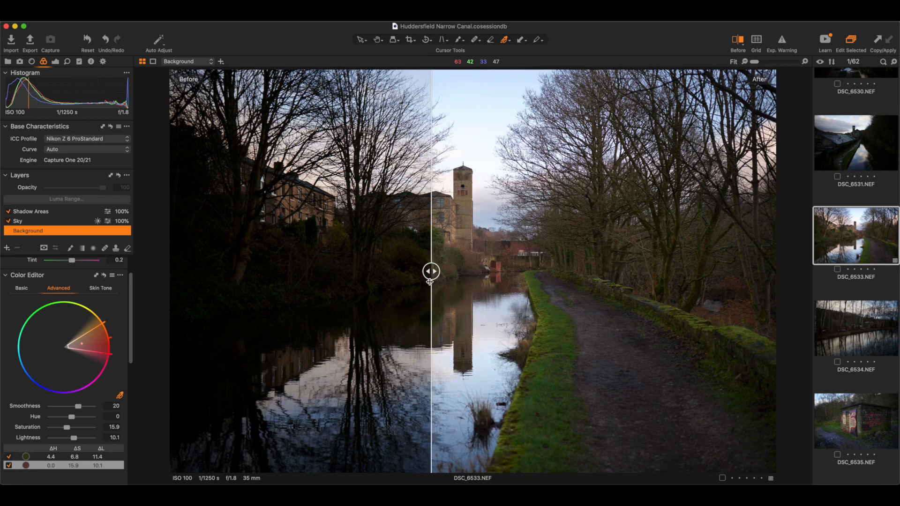
drag(430, 281, 460, 281)
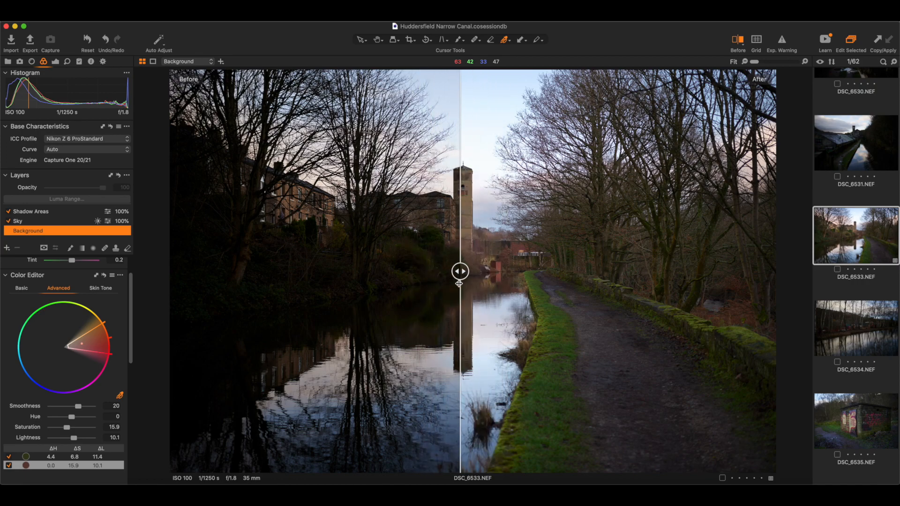
click(739, 43)
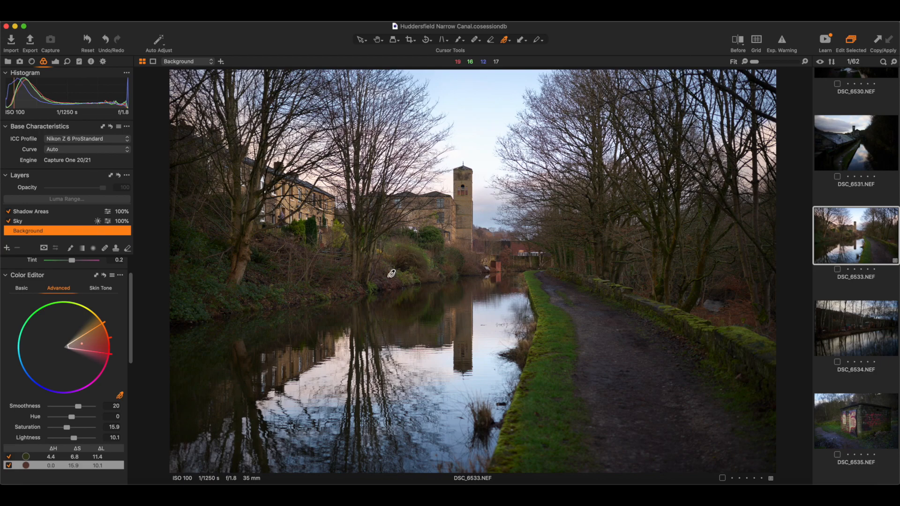
Step: Tint the Background layer's highlights slightly blue in Color Balance and fine-tune the strength of the tint
scroll(77, 369, down, 10)
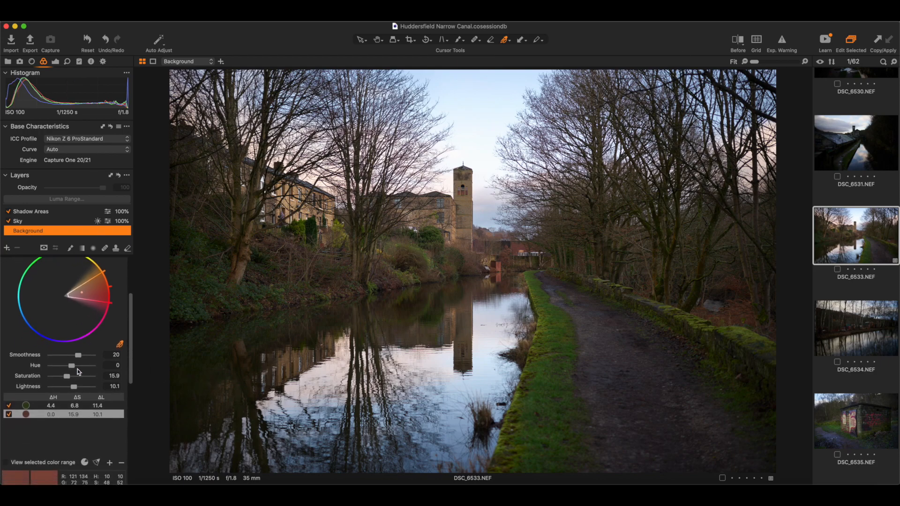
scroll(78, 371, down, 5)
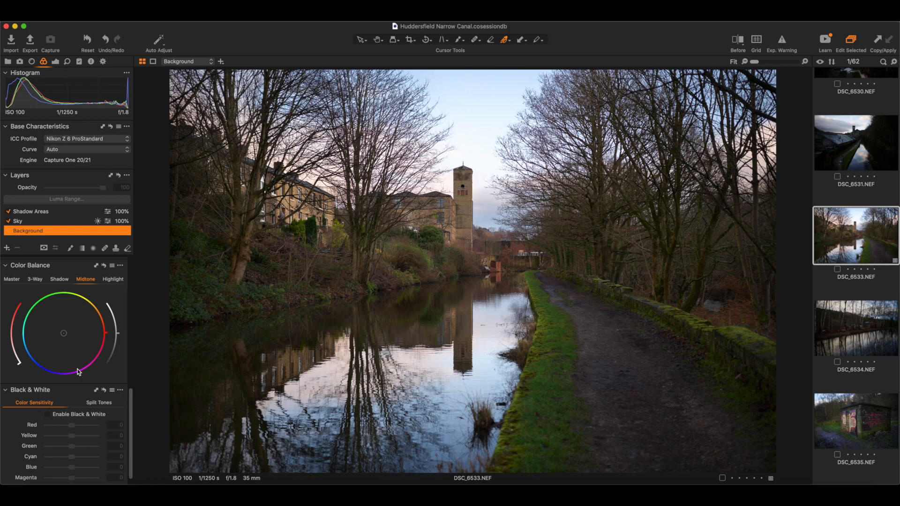
click(113, 280)
mouse_move(64, 334)
mouse_down()
mouse_move(19, 376)
mouse_move(58, 337)
mouse_up()
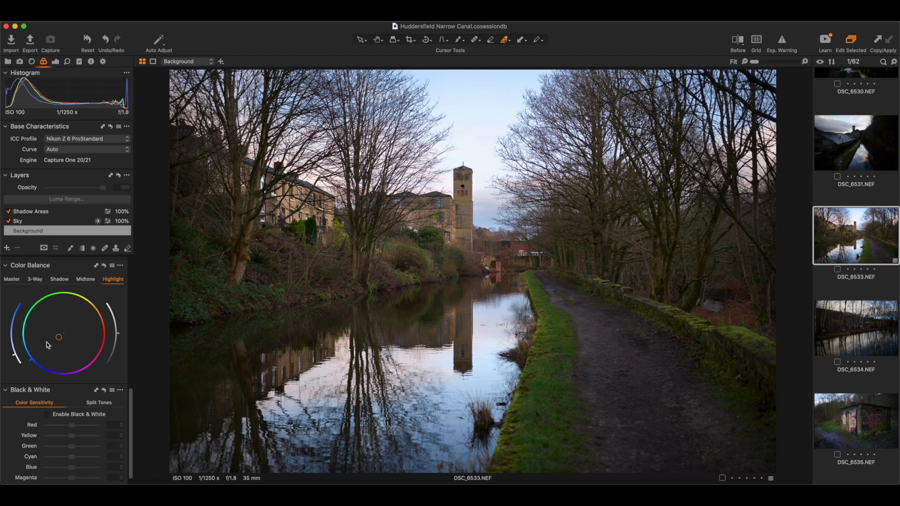
mouse_move(15, 356)
mouse_down()
mouse_move(19, 344)
mouse_move(17, 352)
mouse_up()
Step: Shift the Background layer's shadow color balance toward a warm orange
click(59, 279)
click(66, 330)
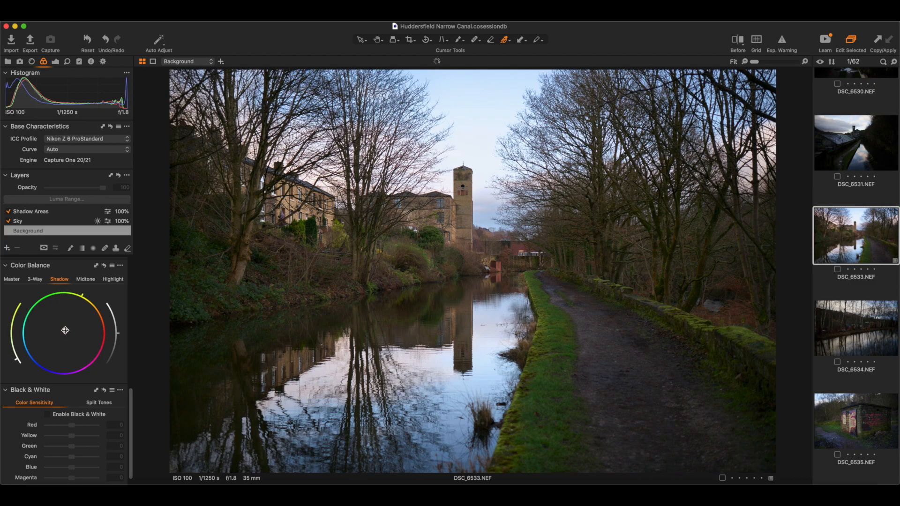
mouse_move(66, 330)
mouse_down()
mouse_move(98, 315)
mouse_move(75, 326)
mouse_up()
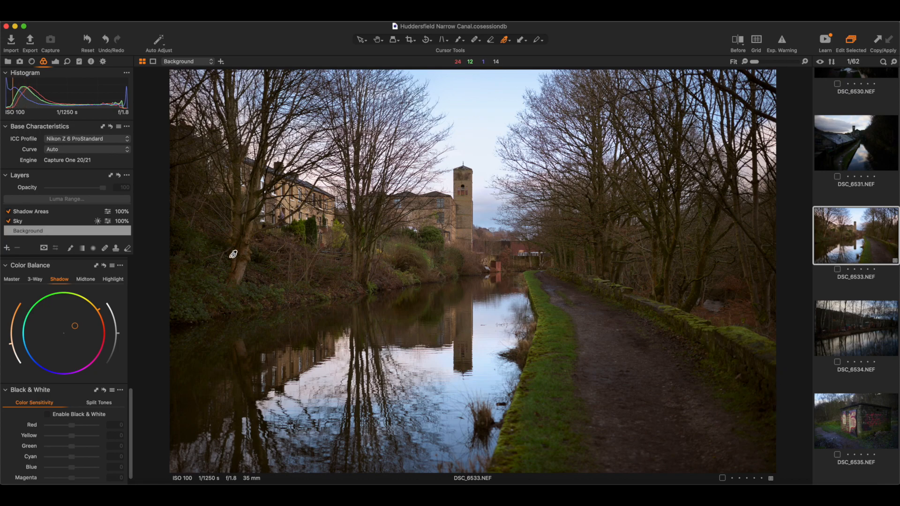
Step: Warm the Background layer's midtones by shifting their color balance toward yellow-orange
click(89, 280)
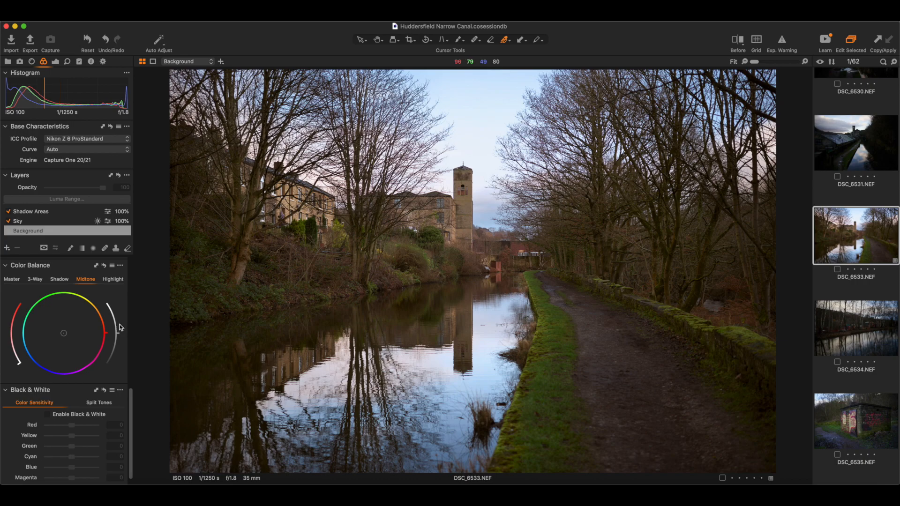
drag(64, 333, 65, 331)
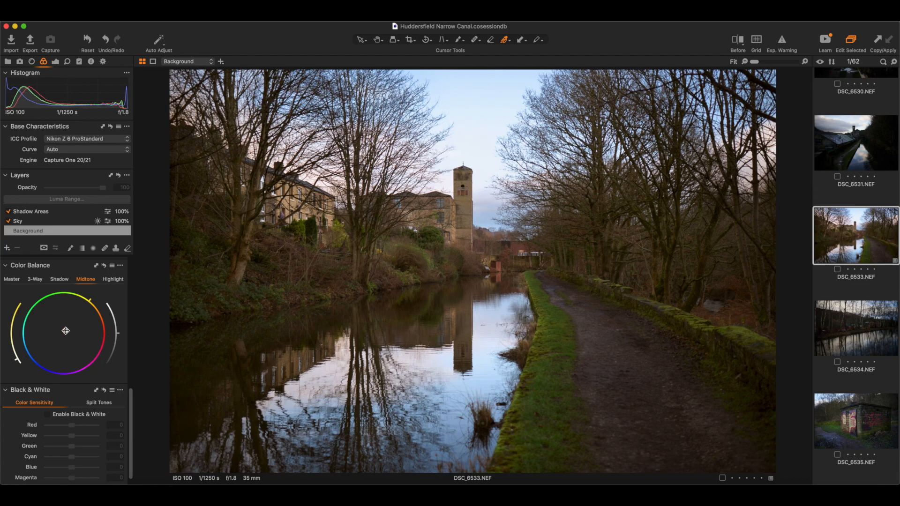
drag(67, 328, 74, 324)
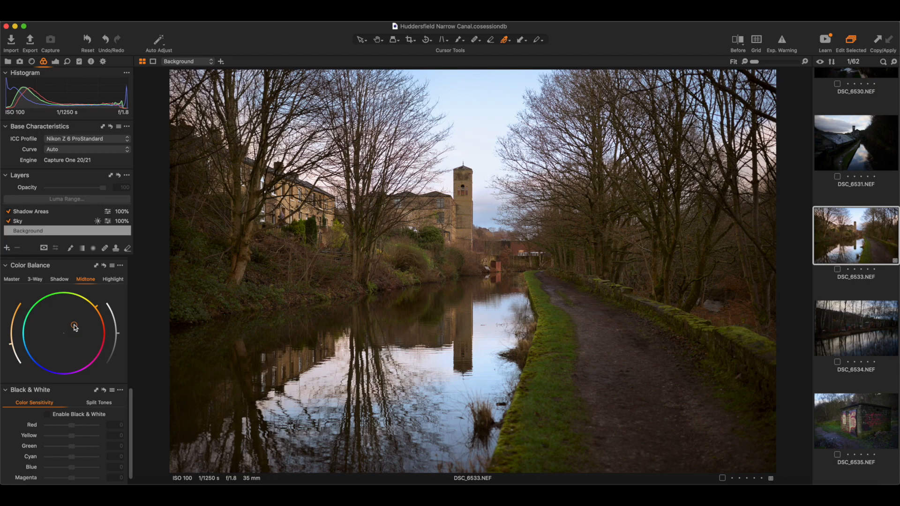
Step: Check the color-graded photo against the original by sweeping the before/after split across the buildings, and restore the full edited view
click(739, 43)
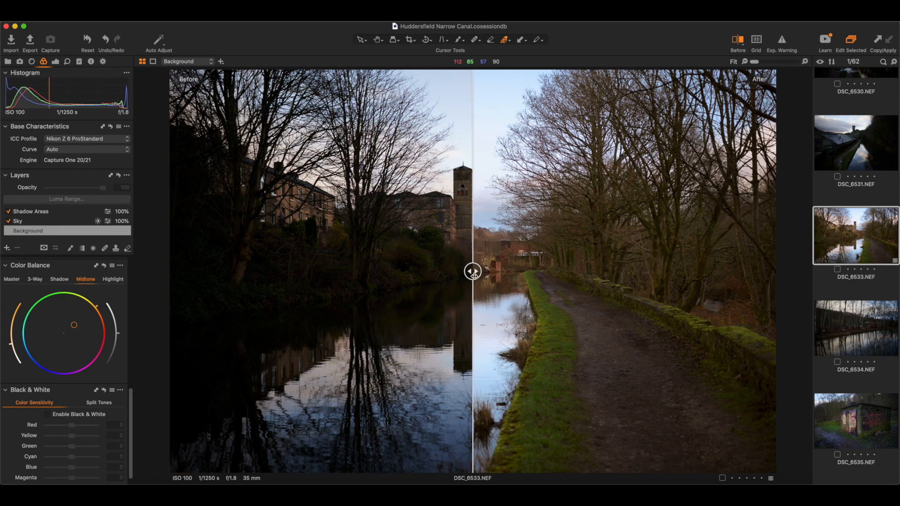
drag(472, 272, 423, 261)
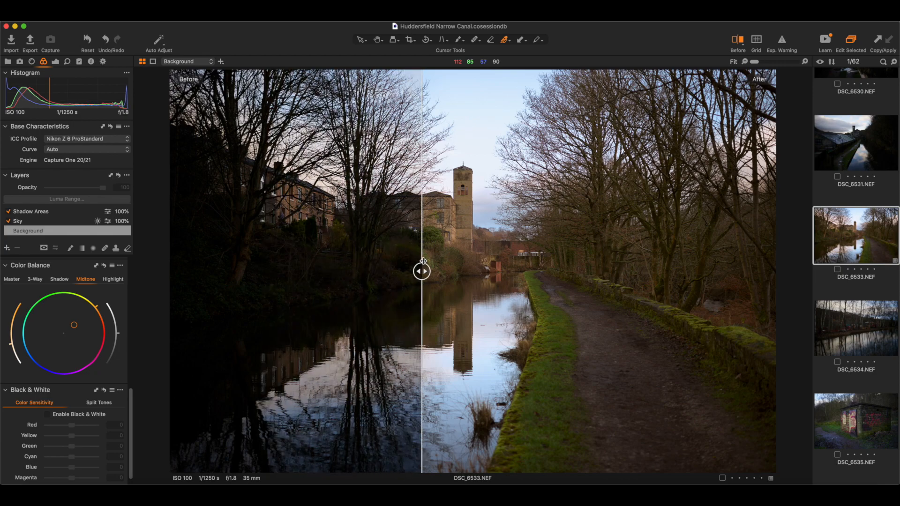
drag(423, 261, 452, 260)
click(740, 42)
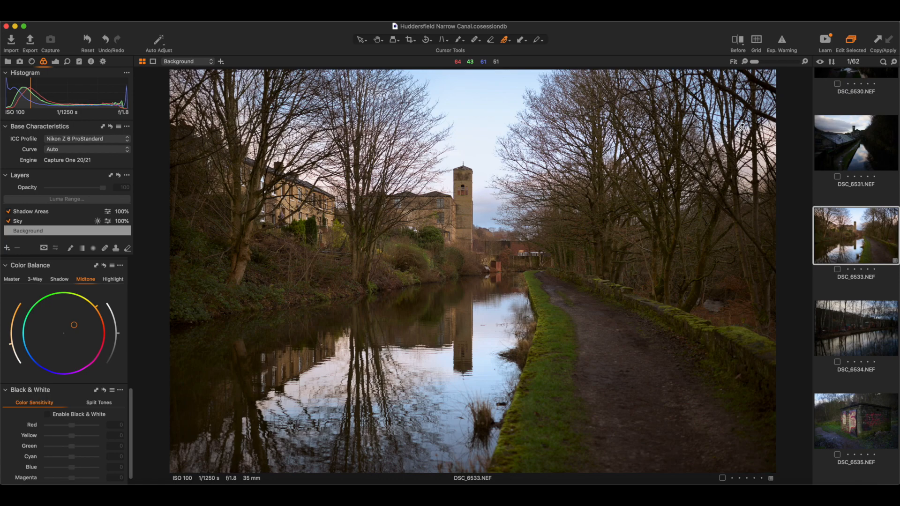
Step: Set the Background layer's clarity to 7 and structure to 11 using the Natural method
click(54, 63)
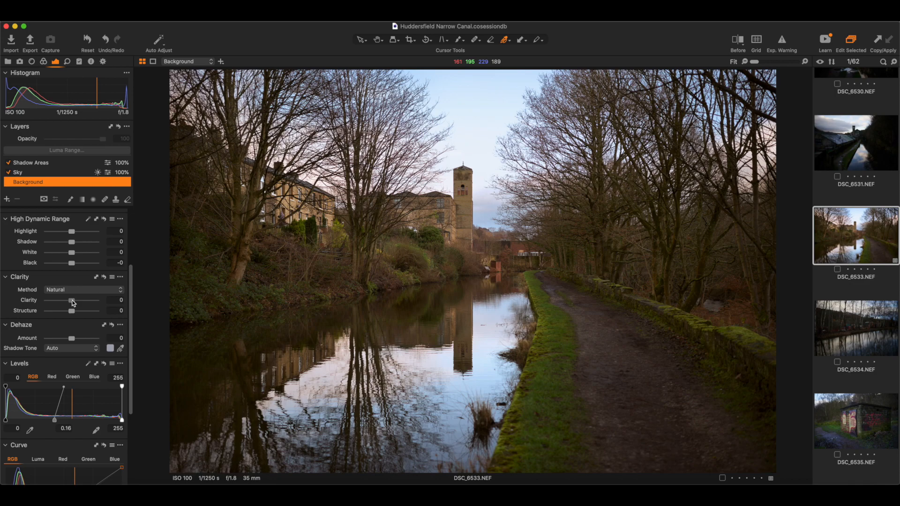
drag(72, 303, 78, 302)
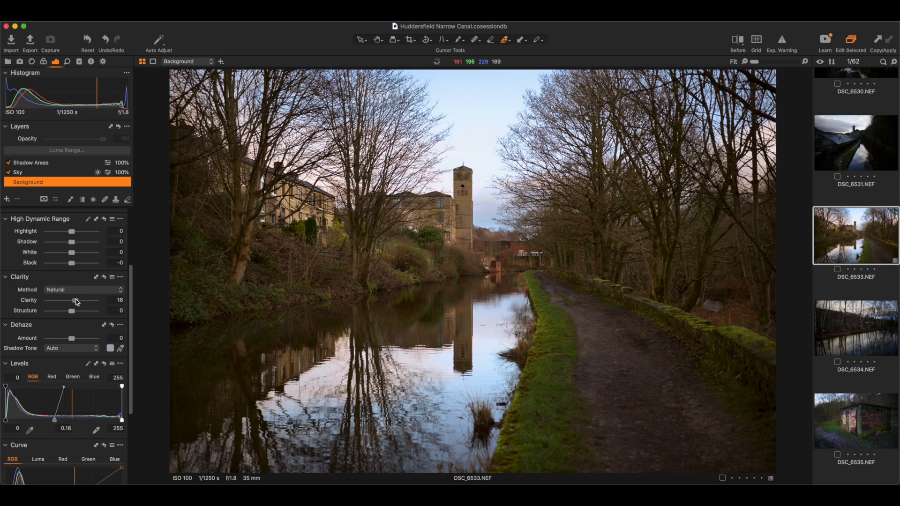
drag(77, 303, 74, 314)
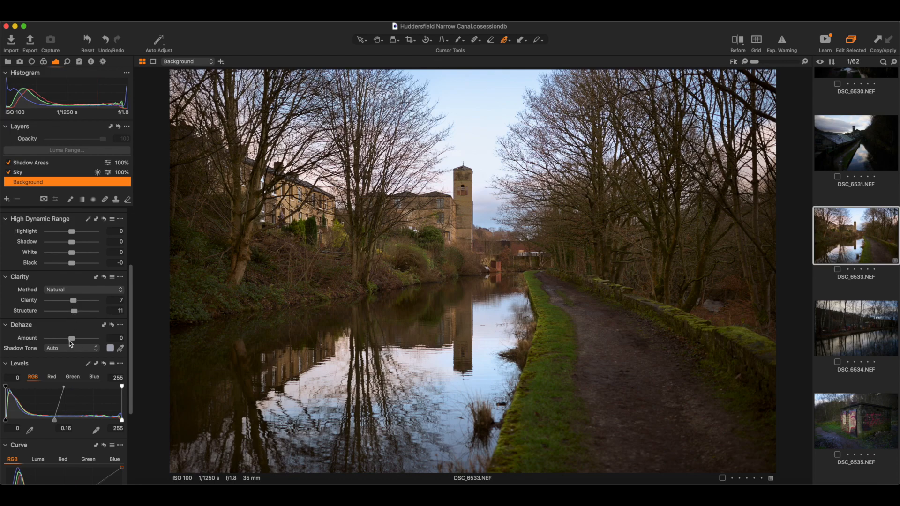
Step: Try a dehaze amount of 100 on the Background layer and reset it to 0
drag(71, 343, 97, 344)
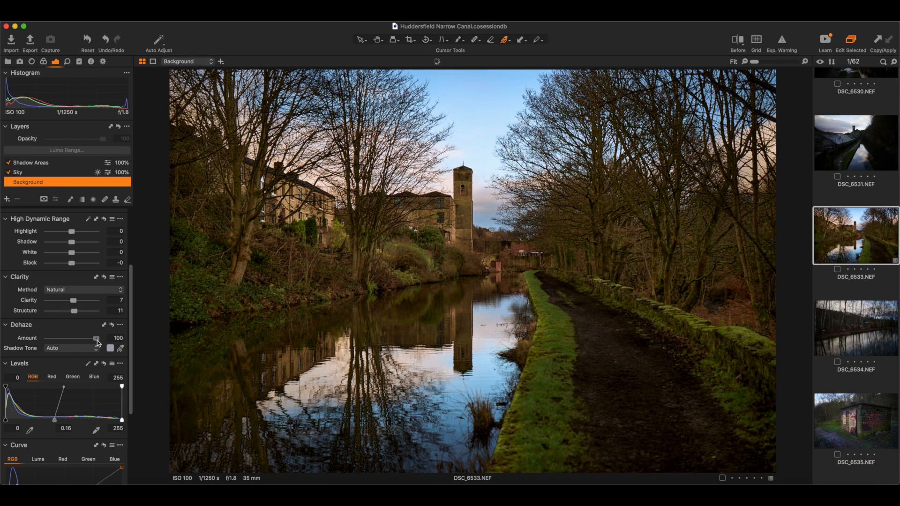
double_click(97, 341)
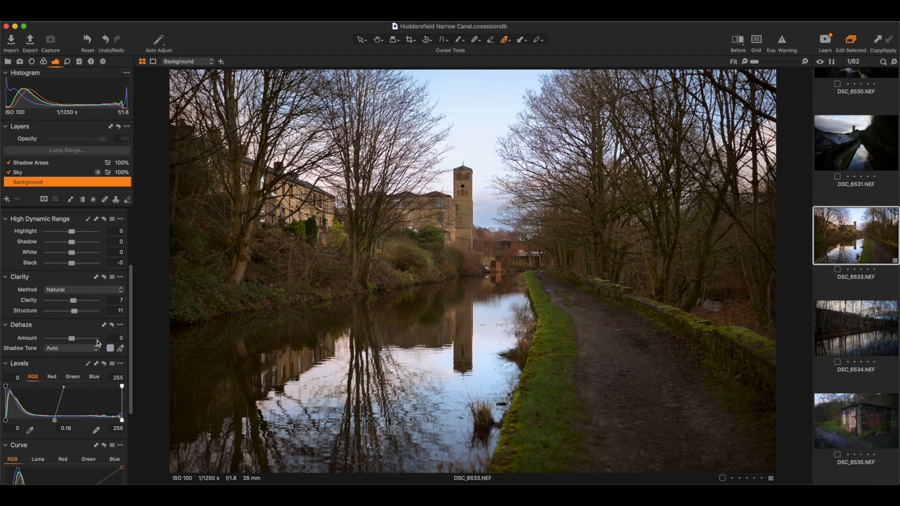
scroll(52, 361, down, 5)
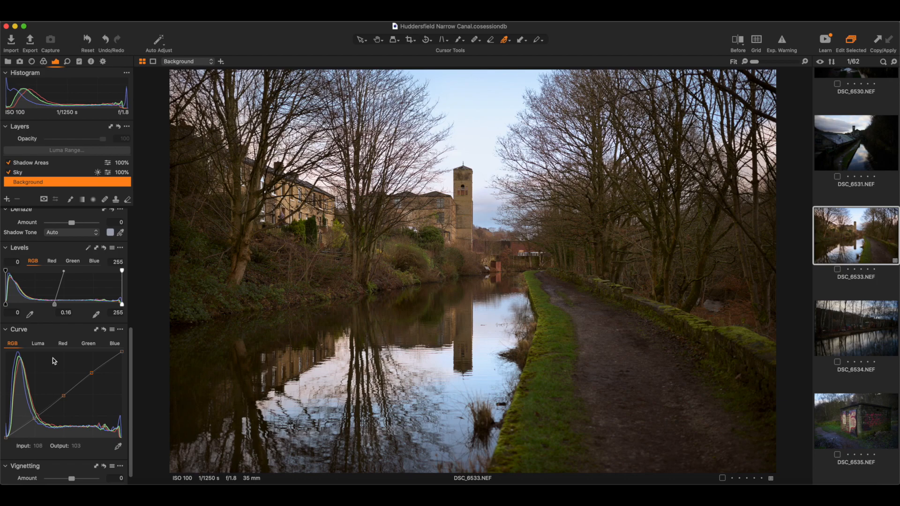
scroll(52, 360, up, 9)
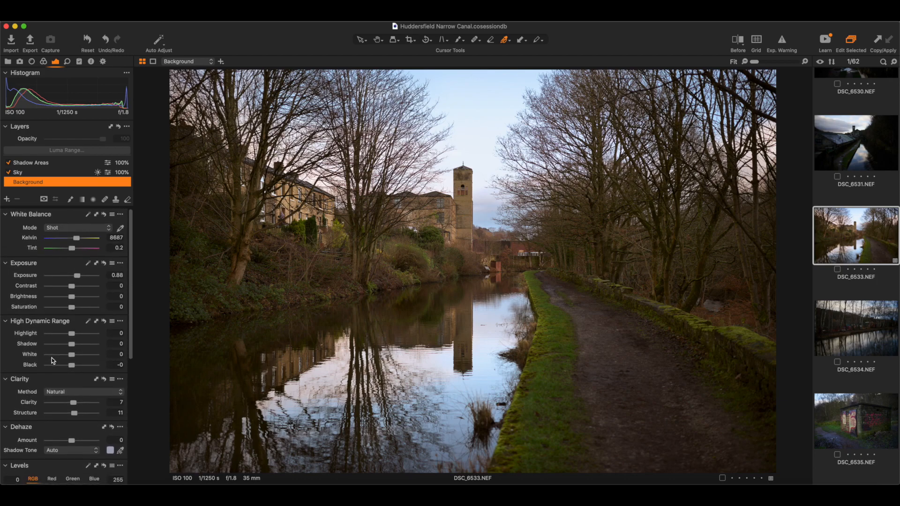